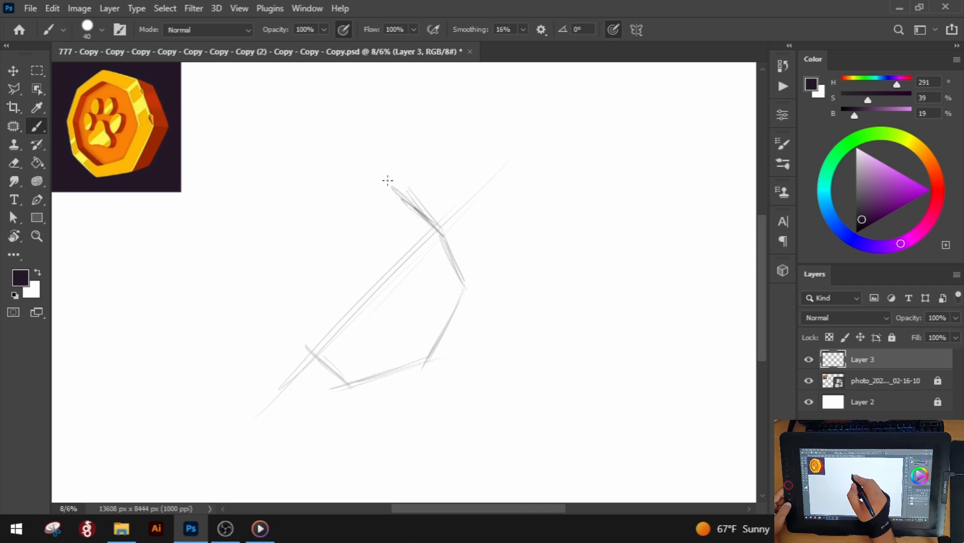
- Sketch the upper-left and left sides of the coin's octagonal outline and retrace the diagonal guide line
key("ctrl+z")
left_click_drag(324, 217, 385, 194)
left_click_drag(330, 214, 291, 275)
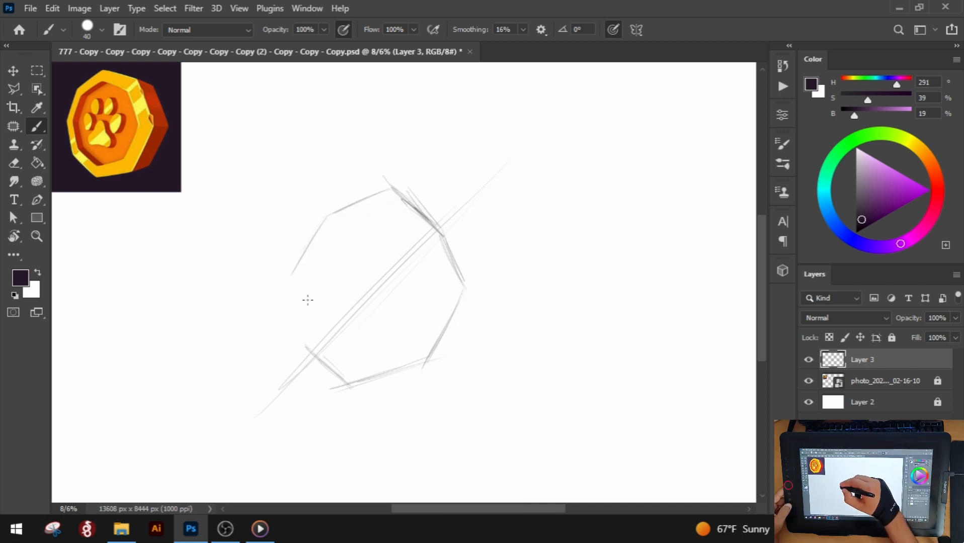
key("ctrl+z")
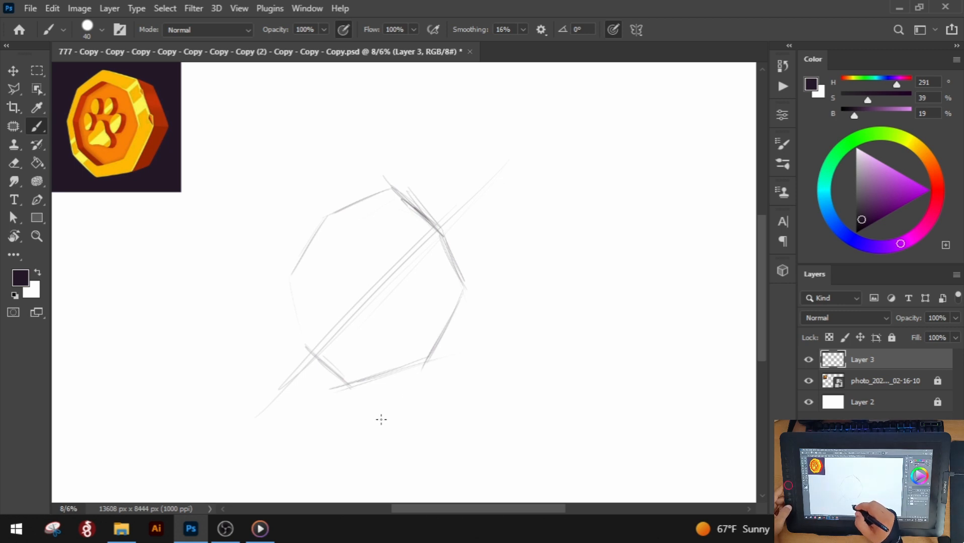
key("ctrl+z")
left_click_drag(470, 205, 269, 397)
left_click_drag(293, 266, 309, 335)
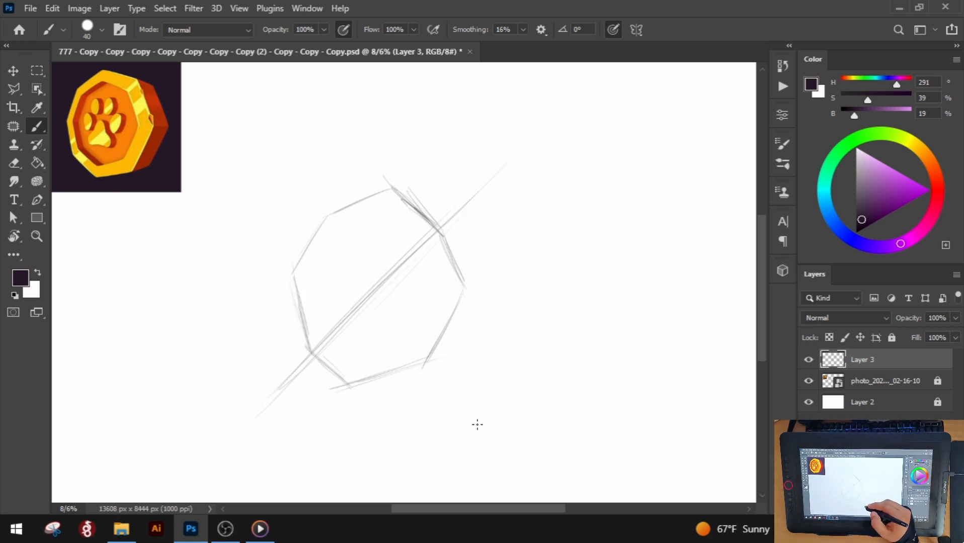
left_click_drag(343, 231, 313, 275)
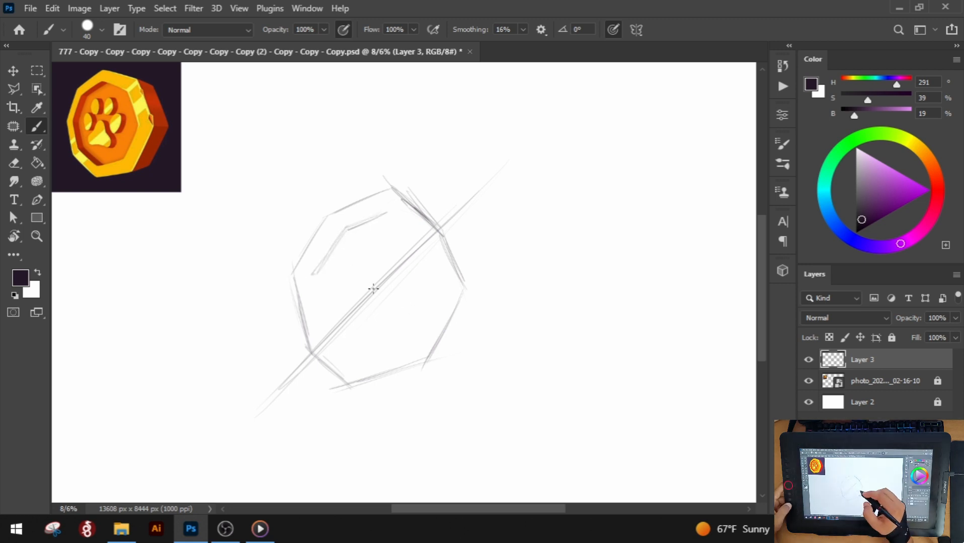
key("ctrl+z")
key("ctrl+z")
left_click_drag(431, 259, 414, 327)
key("ctrl+z")
key("ctrl+z")
key("ctrl+z")
- Sketch a smaller octagon inside the coin outline to form the rim of the recessed face
mouse_move(384, 214)
left_mouse_down()
mouse_move(427, 257)
mouse_move(442, 298)
left_mouse_up()
mouse_move(434, 282)
left_mouse_down()
mouse_move(408, 346)
mouse_move(348, 367)
left_mouse_up()
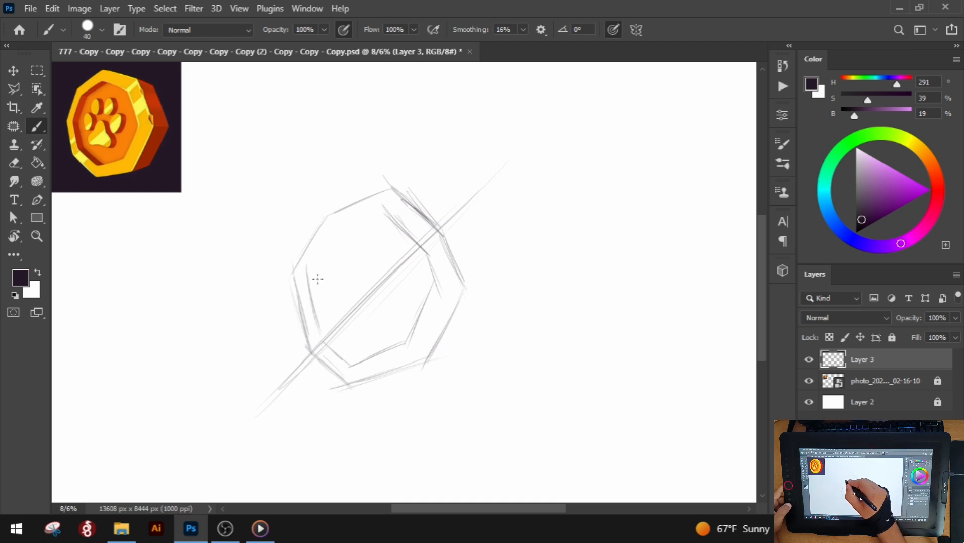
left_click_drag(307, 274, 384, 206)
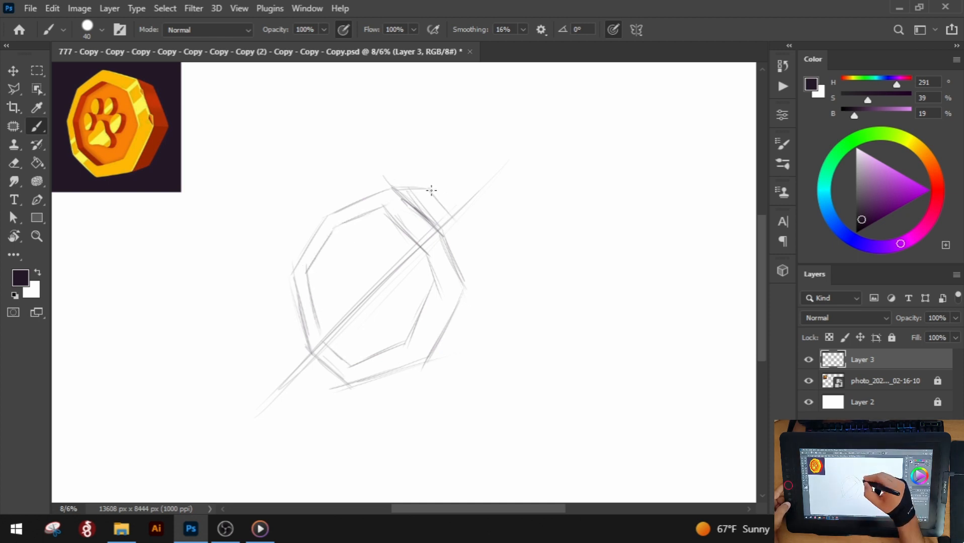
- Sketch the coin's back edge on the right and a long guide line along its lower edge to show thickness
left_click_drag(462, 229, 479, 289)
key("ctrl+z")
mouse_move(462, 225)
left_mouse_down()
mouse_move(487, 287)
mouse_move(446, 369)
mouse_move(222, 451)
left_mouse_up()
key("ctrl+z")
left_click_drag(222, 450, 567, 304)
left_click_drag(458, 219, 486, 282)
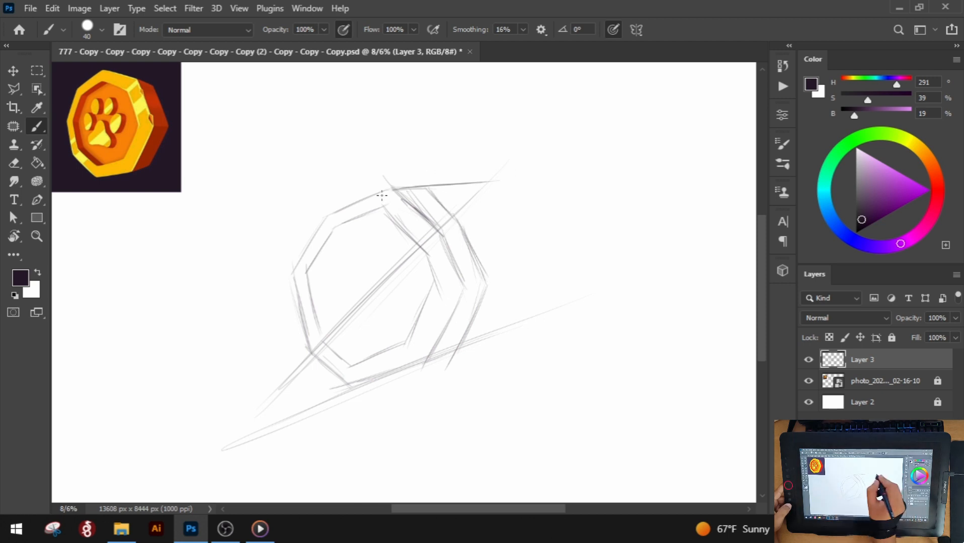
- Draw a long guide line across the coin's top and darken the upper-right back edge
left_click_drag(198, 231, 498, 180)
left_click_drag(460, 224, 481, 286)
key("ctrl+z")
left_click_drag(462, 227, 489, 298)
left_click_drag(487, 262, 425, 424)
key("ctrl+z")
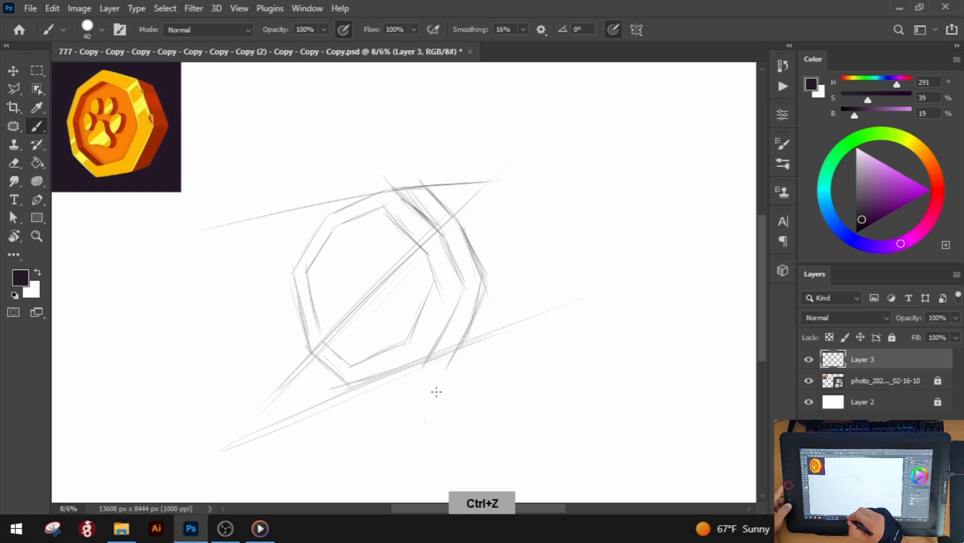
- Extend the coin's lower-right back edge past the corner and sketch a second inner line on the recess's left for depth
left_click_drag(508, 230, 413, 424)
left_click_drag(488, 279, 425, 424)
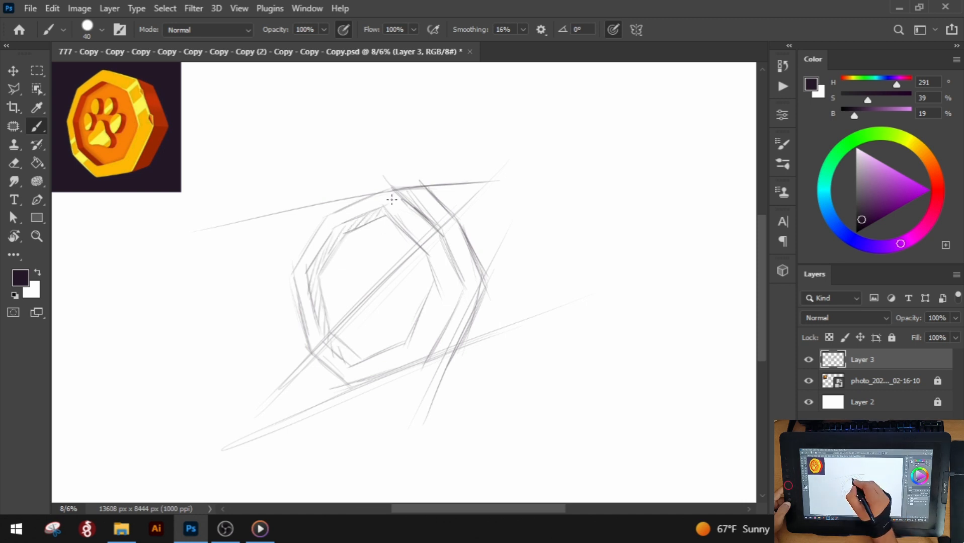
left_click_drag(320, 284, 330, 324)
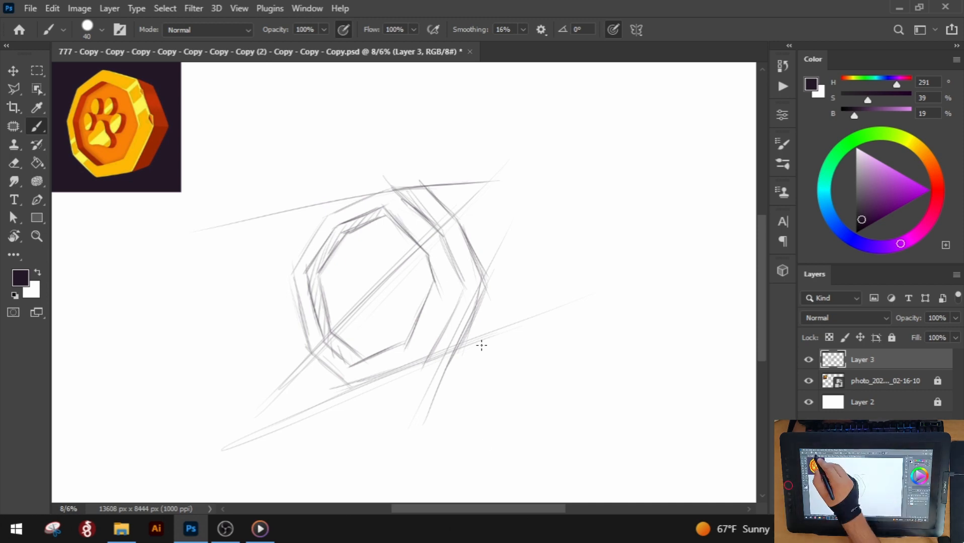
- Set the brush size to 28 and reinforce the coin's right, lower and left outer edges with longer strokes
left_click(101, 29)
left_click_drag(98, 75, 91, 75)
mouse_move(459, 221)
left_mouse_down()
mouse_move(486, 278)
mouse_move(452, 359)
left_mouse_up()
left_click_drag(463, 286, 428, 359)
left_click_drag(523, 327, 260, 429)
left_click_drag(285, 322, 386, 417)
left_click_drag(287, 234, 317, 402)
key("ctrl+z")
- Reinforce the coin's upper-left and upper outer edges with long strokes running past the corners
left_click_drag(370, 161, 211, 385)
left_click_drag(211, 259, 468, 172)
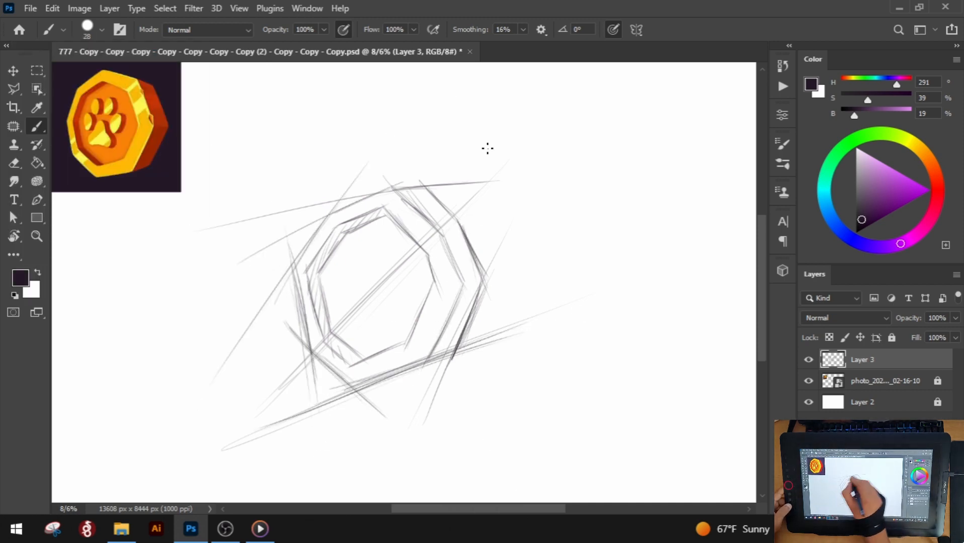
key("ctrl+z")
left_click_drag(154, 277, 468, 173)
key("ctrl+z")
left_click_drag(164, 297, 459, 161)
left_click_drag(132, 301, 536, 141)
mouse_move(171, 291)
left_mouse_down()
mouse_move(371, 198)
mouse_move(473, 263)
left_mouse_up()
- Darken the right sides of the coin's front face and its back edge with overshooting straight strokes
left_click_drag(426, 194, 488, 332)
left_click_drag(470, 264, 410, 408)
key("ctrl+z")
left_click_drag(459, 298, 401, 396)
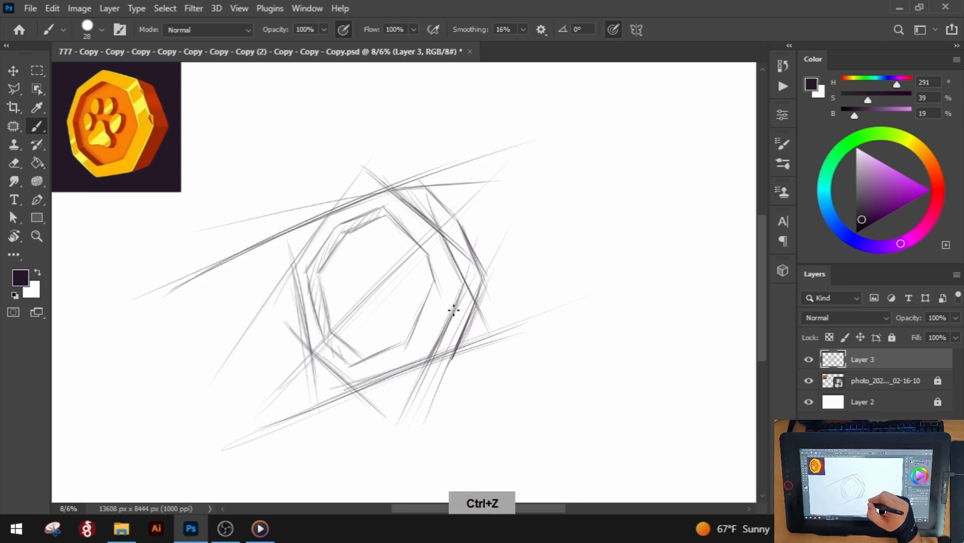
left_click_drag(471, 259, 403, 423)
key("ctrl+z")
mouse_move(399, 166)
left_mouse_down()
mouse_move(490, 257)
mouse_move(408, 457)
left_mouse_up()
key("ctrl+z")
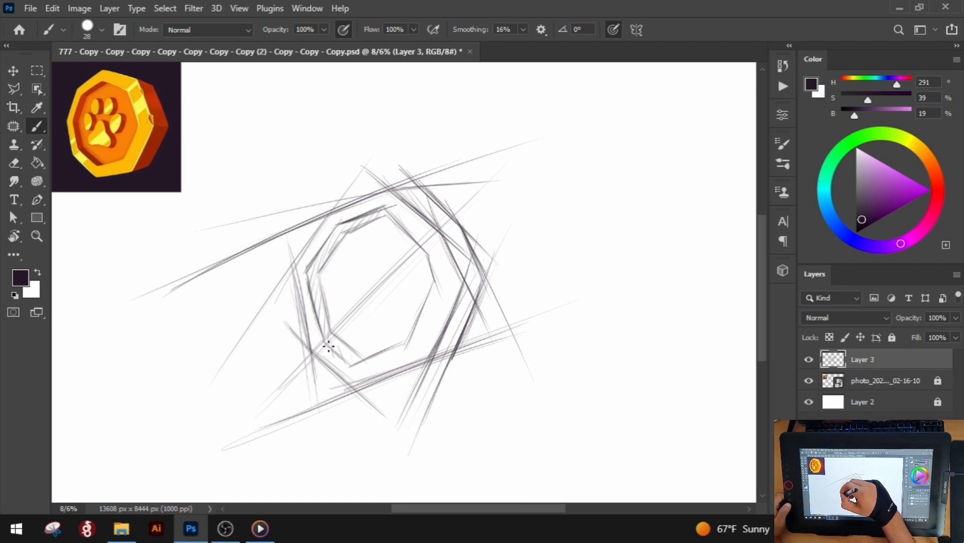
- Darken the inner octagon and the outer contour of the coin sketch
mouse_move(328, 346)
left_mouse_down()
mouse_move(350, 364)
mouse_move(405, 345)
left_mouse_up()
left_click_drag(408, 348, 431, 282)
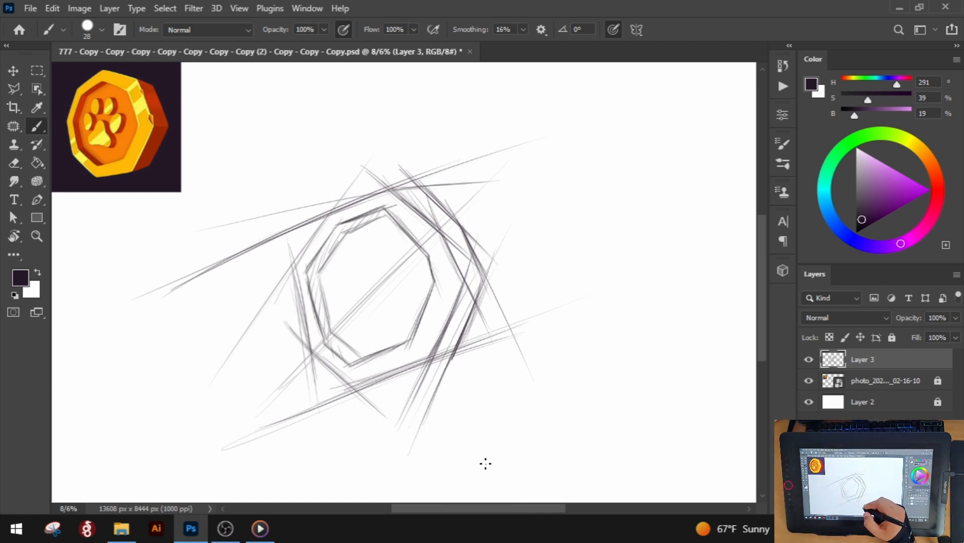
left_click_drag(294, 264, 315, 385)
left_click_drag(387, 190, 432, 187)
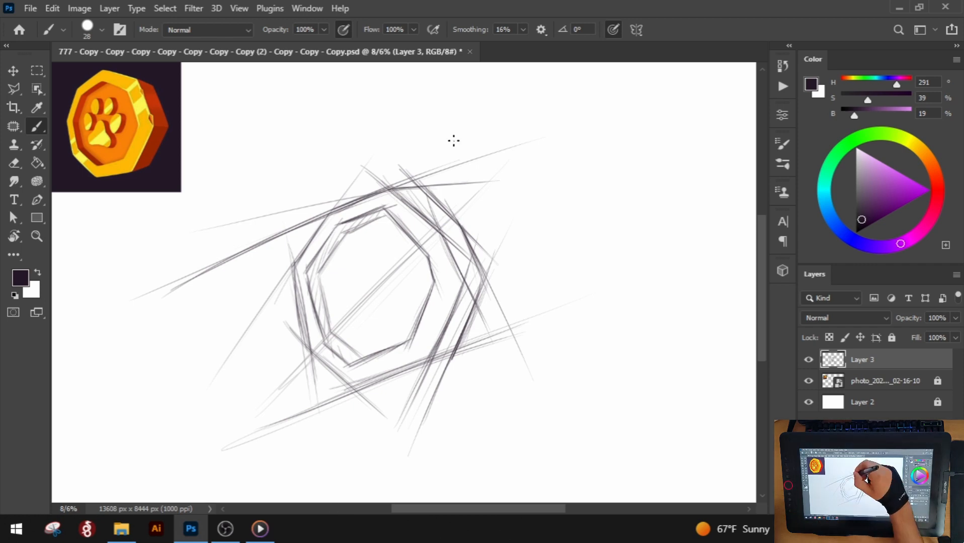
left_click_drag(460, 239, 423, 373)
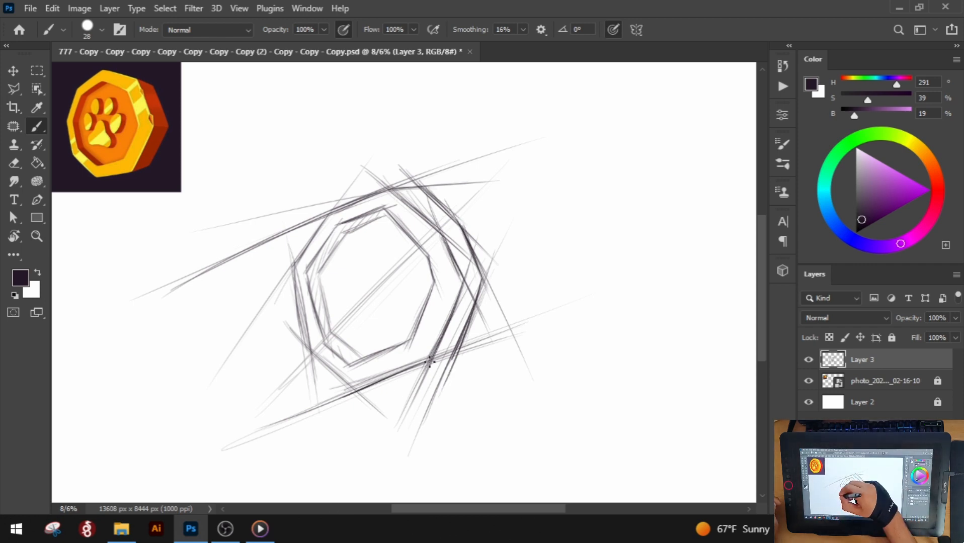
left_click_drag(361, 394, 304, 349)
key("ctrl+z")
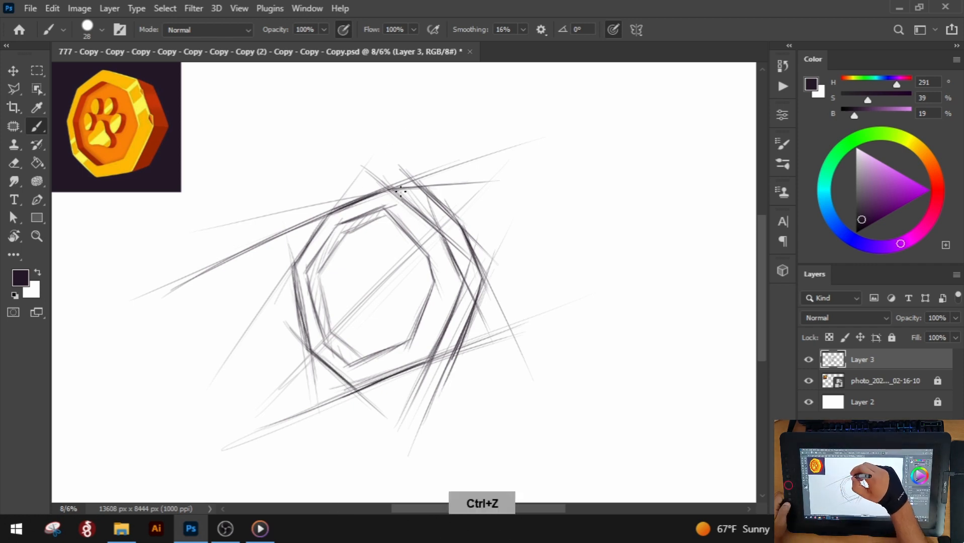
mouse_move(434, 278)
left_mouse_down()
mouse_move(363, 359)
mouse_move(425, 259)
left_mouse_up()
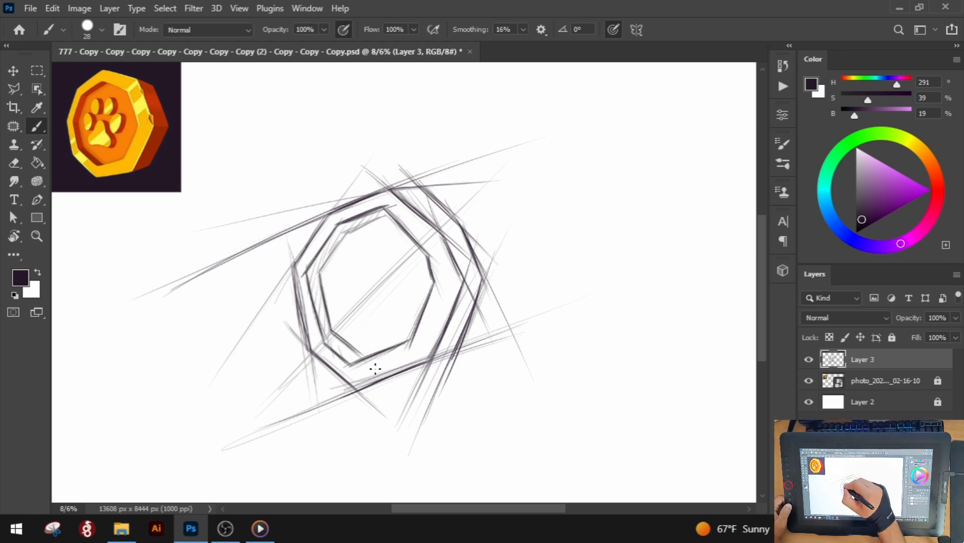
- Add a new layer and sketch a block letter A in perspective at the centre of the coin's recess
mouse_move(385, 214)
left_mouse_down()
mouse_move(489, 239)
mouse_move(445, 354)
mouse_move(431, 359)
mouse_move(356, 286)
mouse_move(401, 256)
mouse_move(402, 308)
left_mouse_up()
left_click(915, 506)
key("ctrl+z")
key("ctrl+z")
mouse_move(376, 244)
left_mouse_down()
mouse_move(400, 250)
mouse_move(394, 292)
mouse_move(368, 310)
mouse_move(367, 278)
mouse_move(390, 281)
mouse_move(372, 262)
mouse_move(388, 243)
mouse_move(380, 298)
mouse_move(421, 292)
mouse_move(402, 289)
mouse_move(374, 308)
left_mouse_up()
key("ctrl+z")
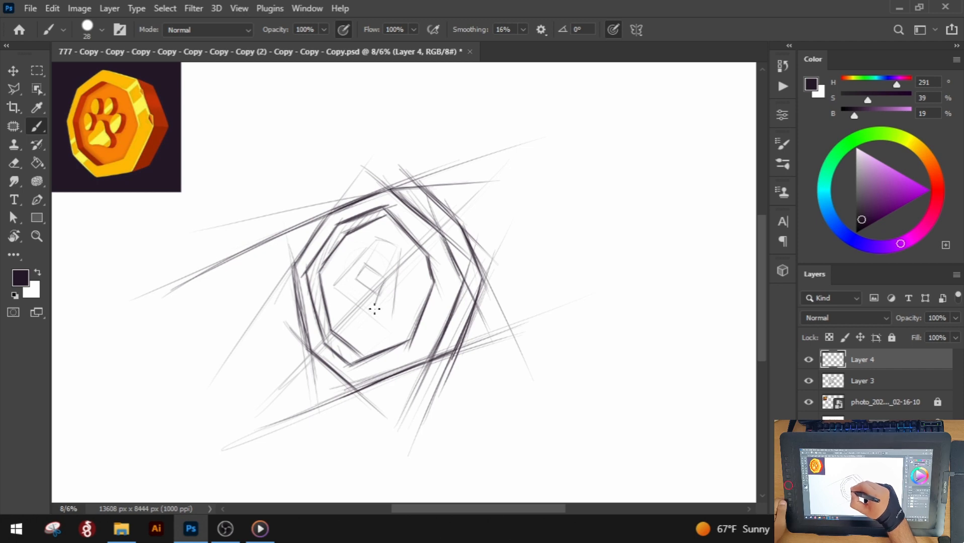
- Choose a different eraser brush preset and erase stray lines around the letter A's crossbar
key("e")
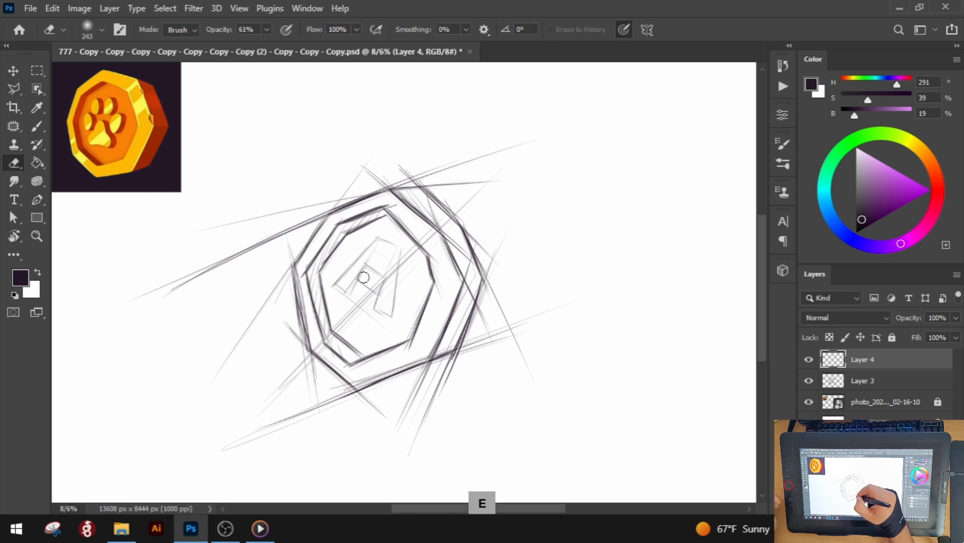
left_click(102, 30)
left_click(76, 215)
left_click(426, 103)
left_click_drag(370, 297, 359, 283)
key("b")
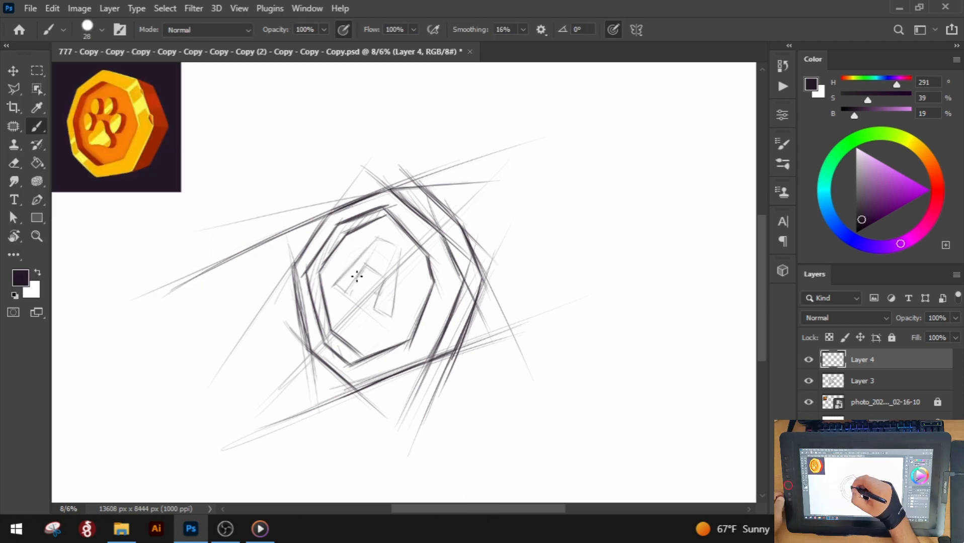
- Clean up and redraw the letter A's crossbar, legs and upper edge, alternating between eraser and brush
key("e")
key("b")
key("ctrl+z")
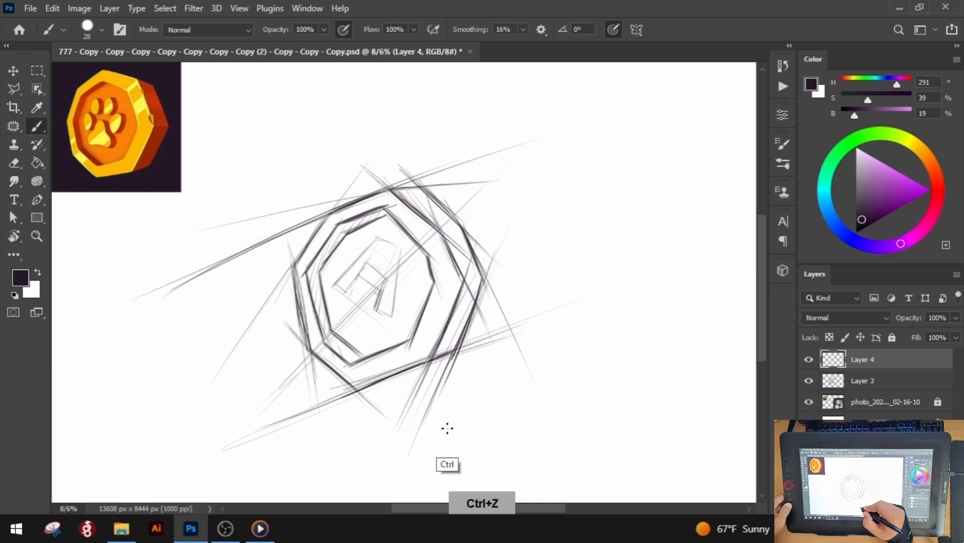
key("e")
key("b")
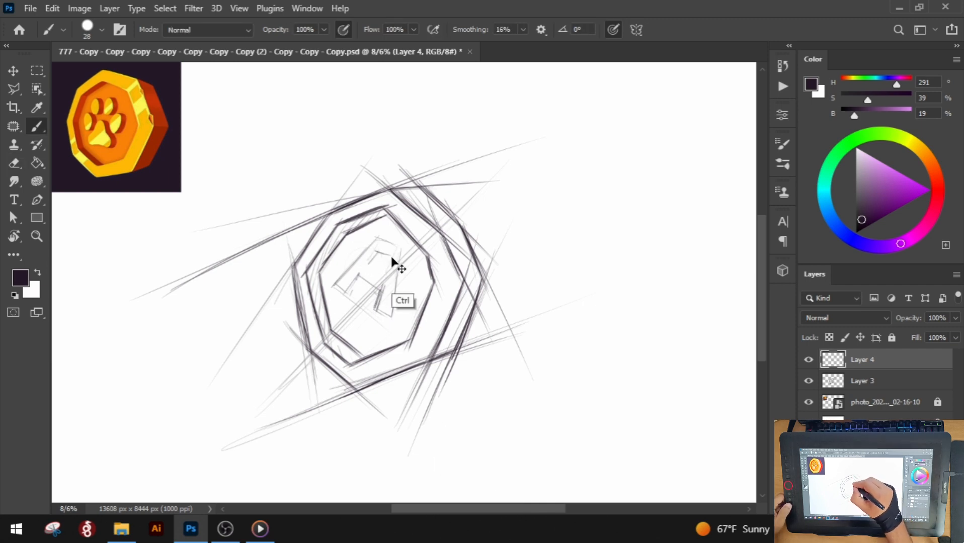
- Enlarge the letter A with Free Transform and darken its outer side, crossbar and right leg
key("ctrl+t")
key("Return")
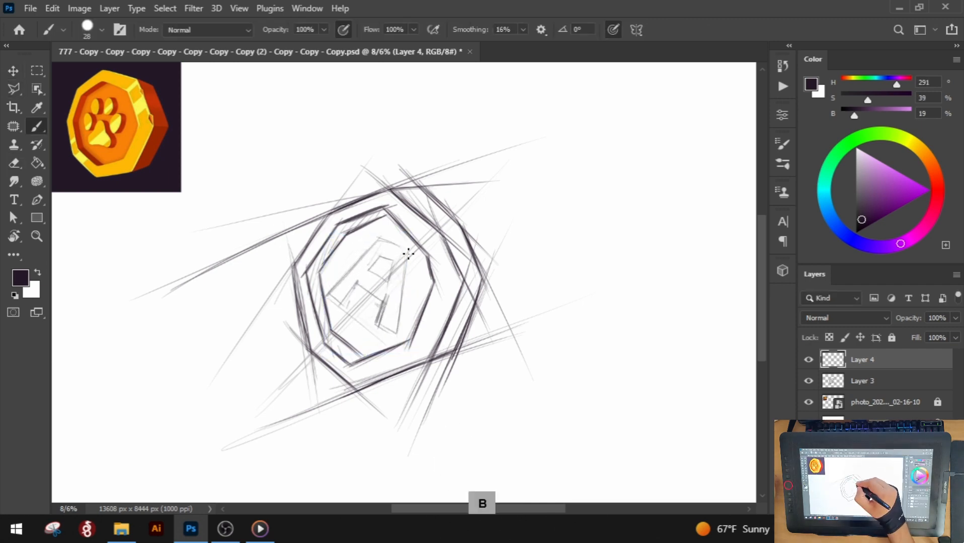
left_click_drag(404, 254, 395, 340)
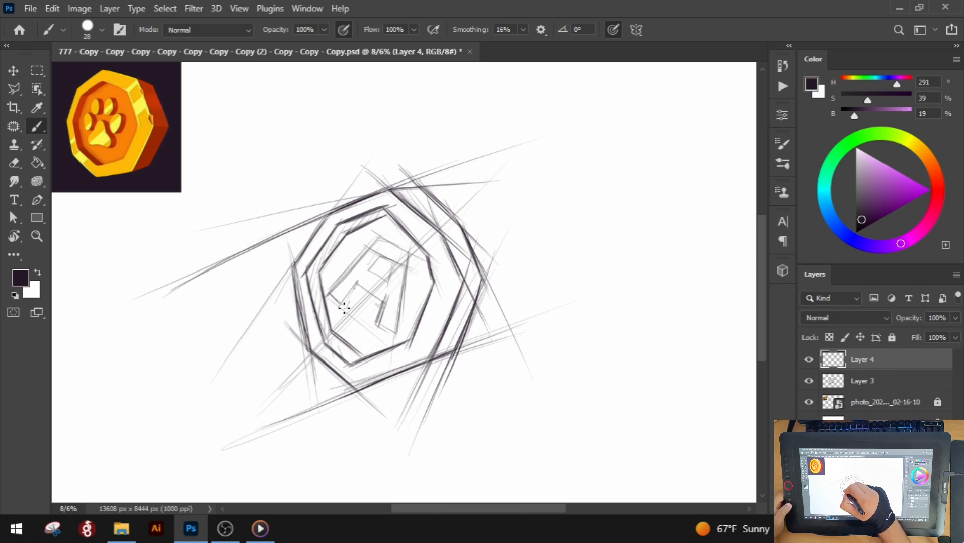
key("ctrl+z")
left_click_drag(358, 284, 395, 306)
key("ctrl+z")
left_click_drag(387, 299, 380, 325)
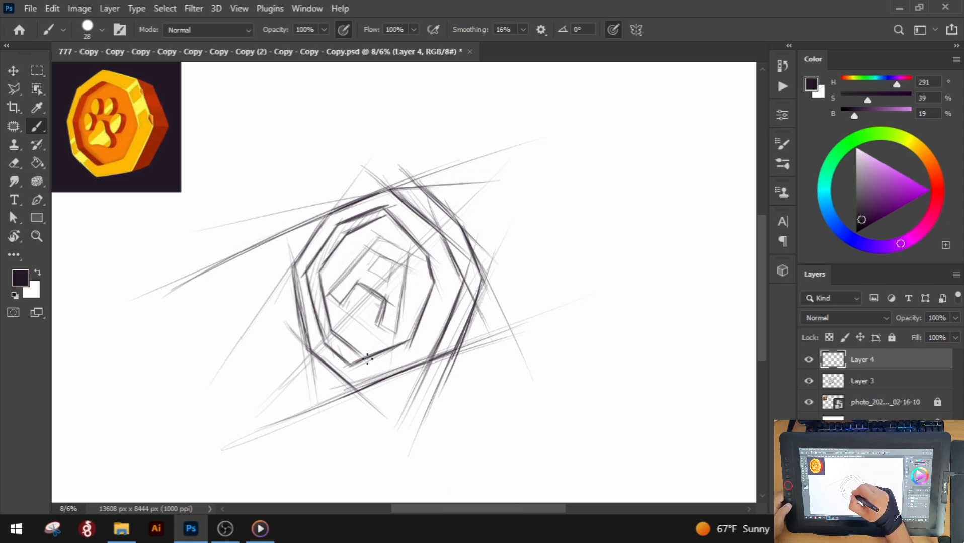
key("ctrl+z")
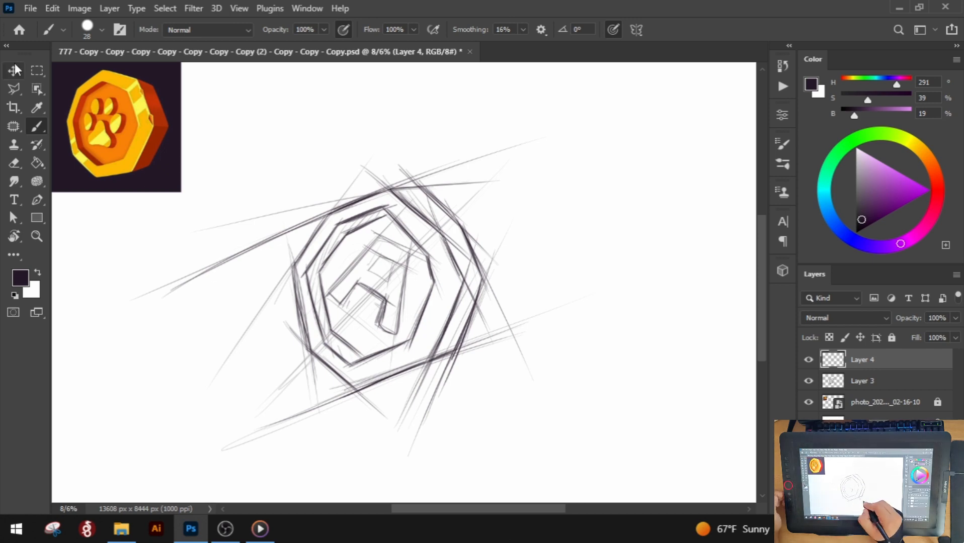
- Scale the letter A sketch down slightly with Free Transform to fit it inside the recess
key("ctrl+t")
left_click_drag(457, 399, 452, 404)
left_click(613, 162)
left_click_drag(446, 202, 439, 210)
double_click(612, 201)
- Duplicate the letter layer and the coin layer to strengthen the sketch lines
left_click(899, 363)
key("ctrl+j")
left_click(895, 402)
key("ctrl+j")
- Group all the sketch layers together and duplicate the group
left_click(684, 395)
left_click_drag(684, 396, 352, 272)
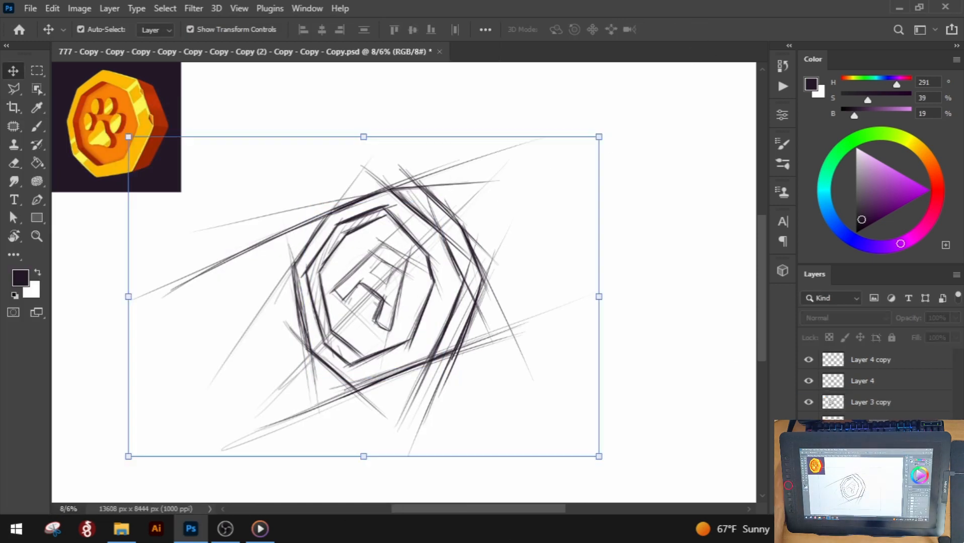
key("ctrl+g")
key("ctrl+j")
- Hide the original Group 1 and merge its copy into a single layer
left_click(809, 377)
right_click(882, 359)
left_click(762, 475)
- Rotate the merged sketch slightly counterclockwise and select its layer
left_click_drag(635, 487, 660, 444)
double_click(697, 187)
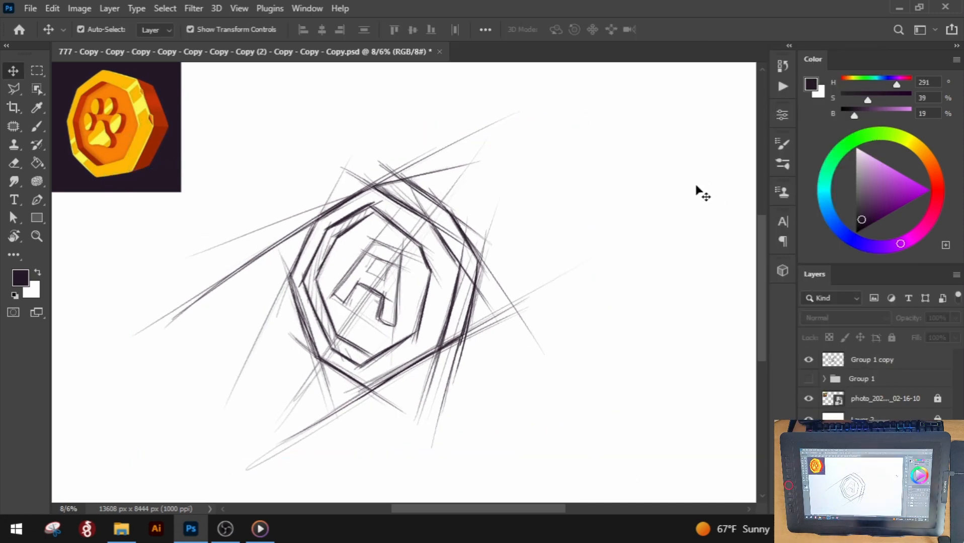
left_click(392, 284)
key("e")
left_click_drag(409, 184, 447, 211)
key("b")
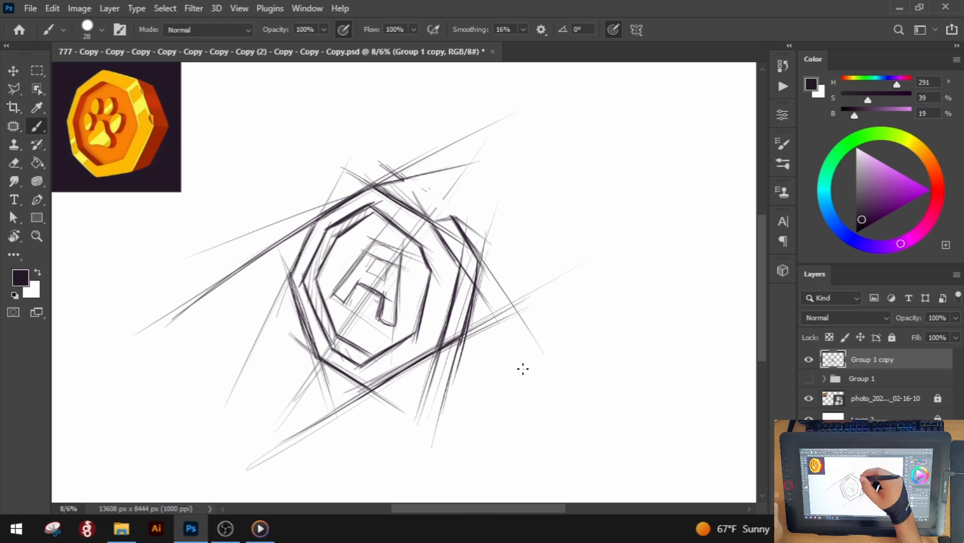
key("ctrl+z")
- Rotate the merged coin sketch counterclockwise by 10.64°
key("v")
left_click_drag(606, 509, 700, 69)
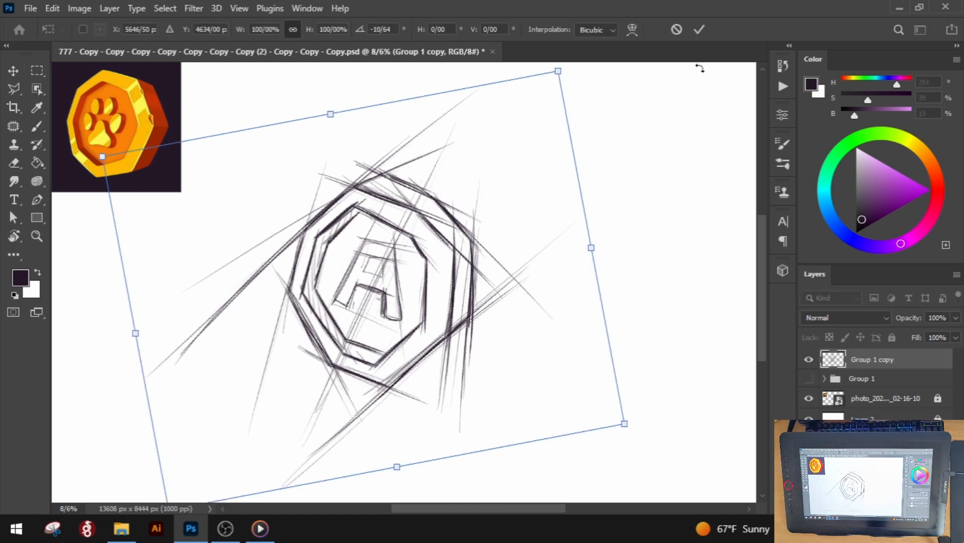
key("Return")
- Darken the letter A's top edge, crossbar and inner left leg with the brush
key("b")
key("ctrl+z")
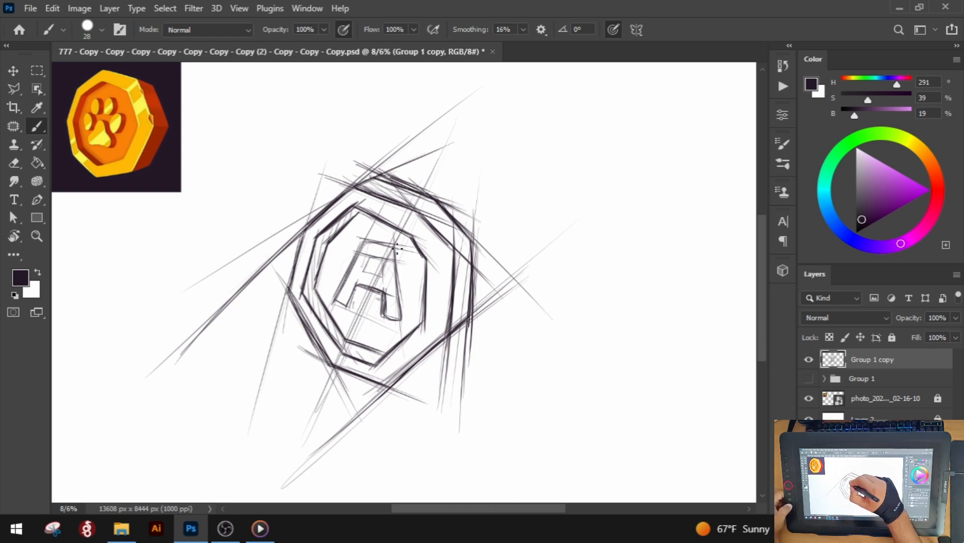
left_click_drag(359, 247, 394, 242)
mouse_move(354, 275)
left_mouse_down()
mouse_move(385, 272)
mouse_move(400, 309)
left_mouse_up()
left_click_drag(356, 287, 346, 308)
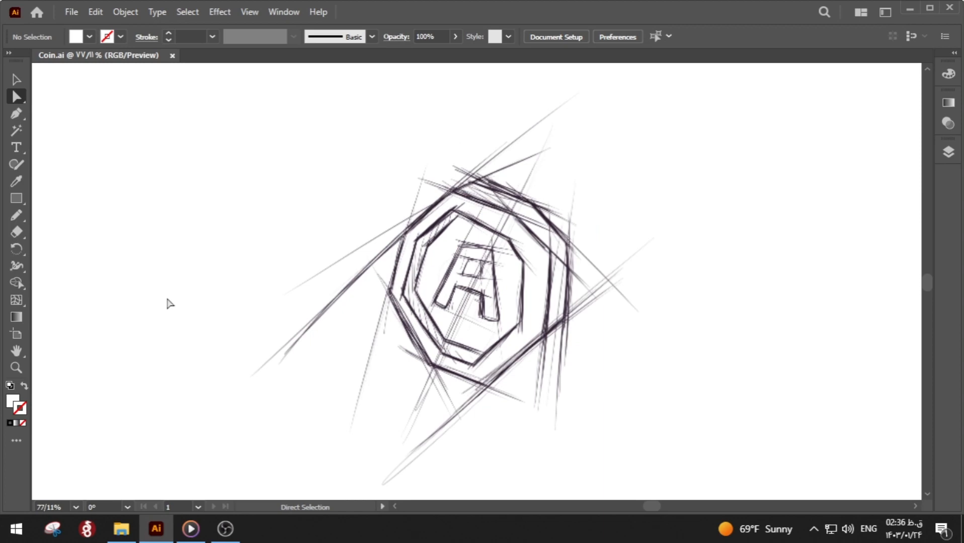
- Switch to Illustrator and enlarge the placed sketch image slightly about its centre
left_click(610, 313)
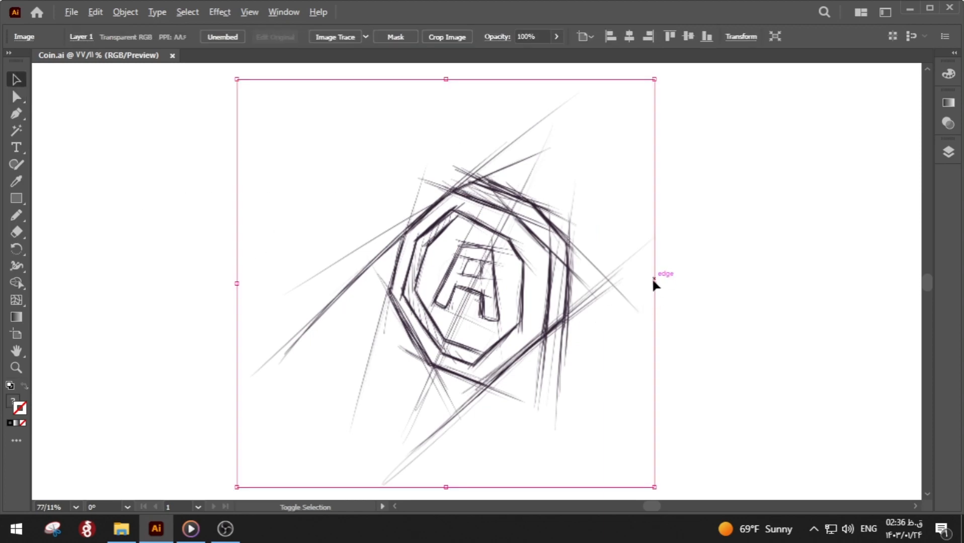
left_click_drag(657, 286, 677, 284)
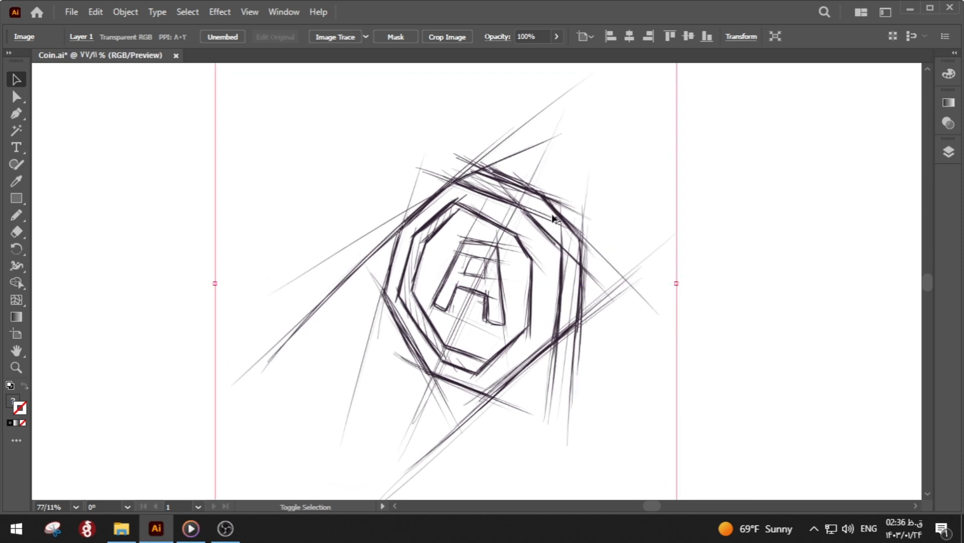
- Lower the placed sketch image's opacity to 45% and lock it
left_click(557, 36)
left_click_drag(554, 54, 526, 54)
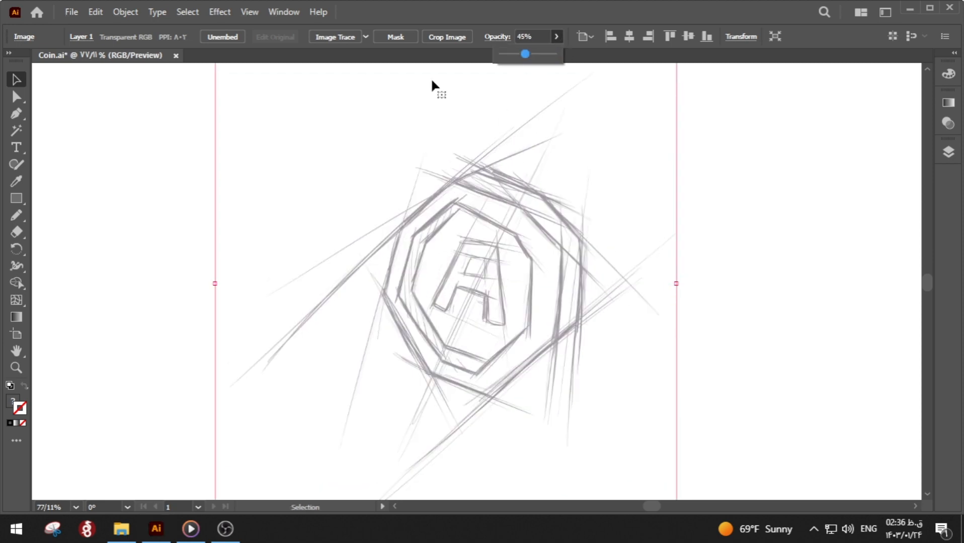
left_click(179, 155)
left_click(125, 11)
mouse_move(193, 133)
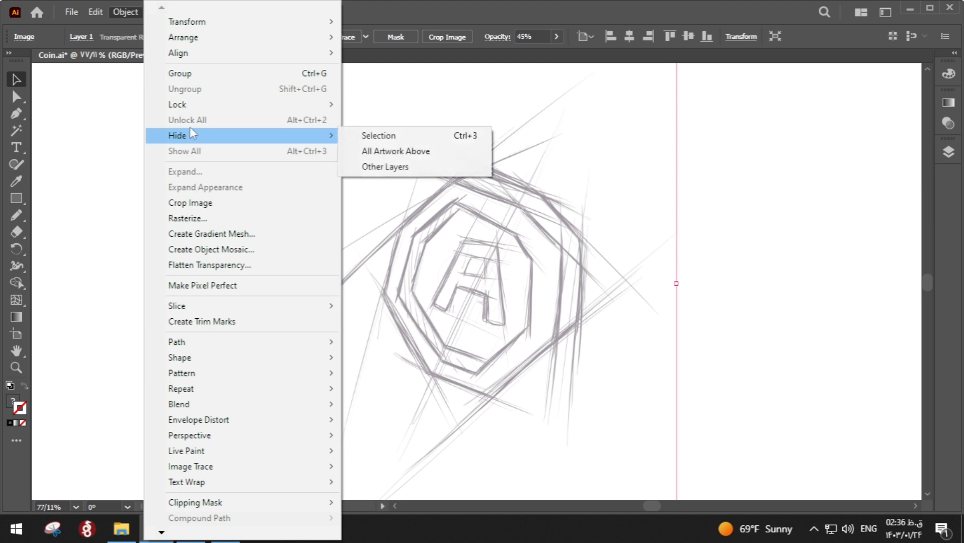
left_click(375, 106)
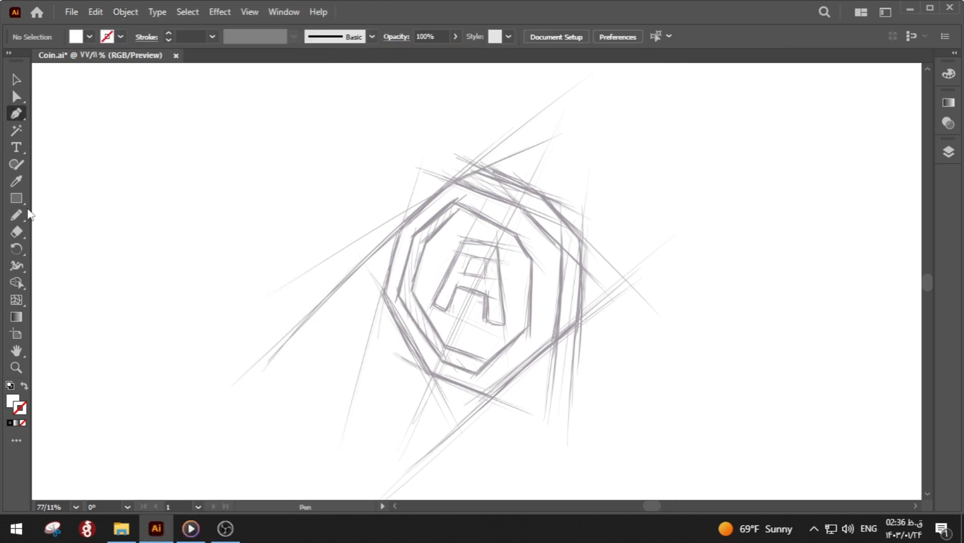
- Trace the coin face's outer octagon with the Pen tool from the top corner counterclockwise to the lower-right corner
left_click(10, 385)
left_click(22, 423)
left_click(454, 182)
left_click(400, 230)
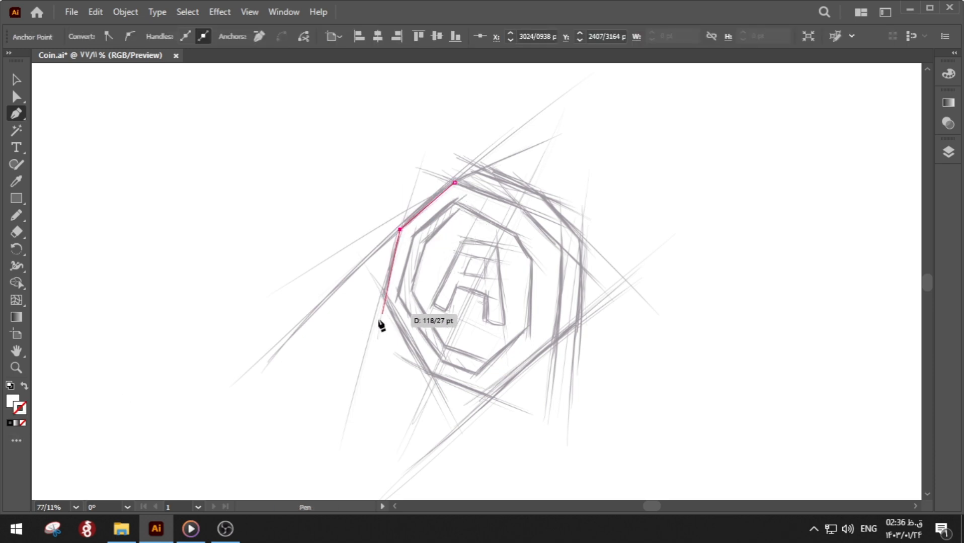
left_click(383, 293)
left_click(430, 375)
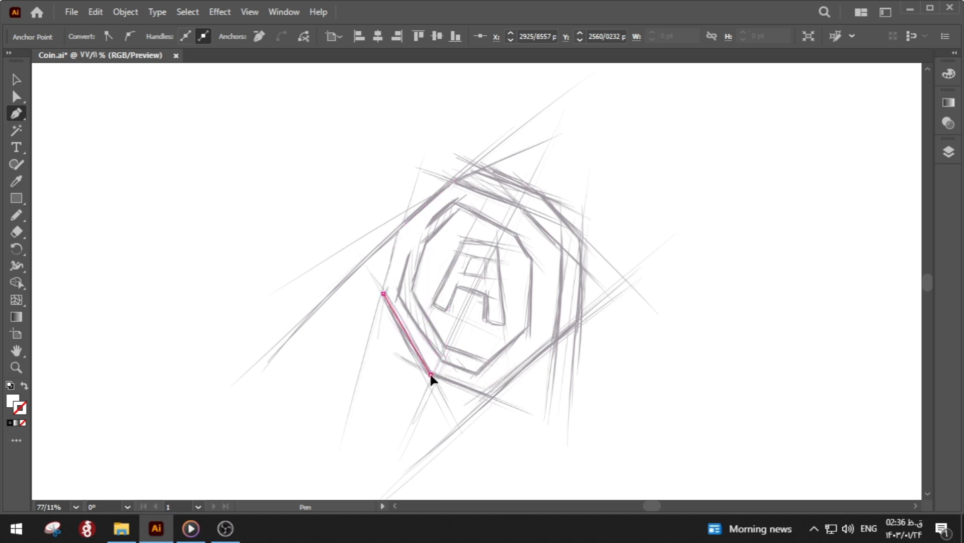
left_click(492, 397)
left_click(556, 339)
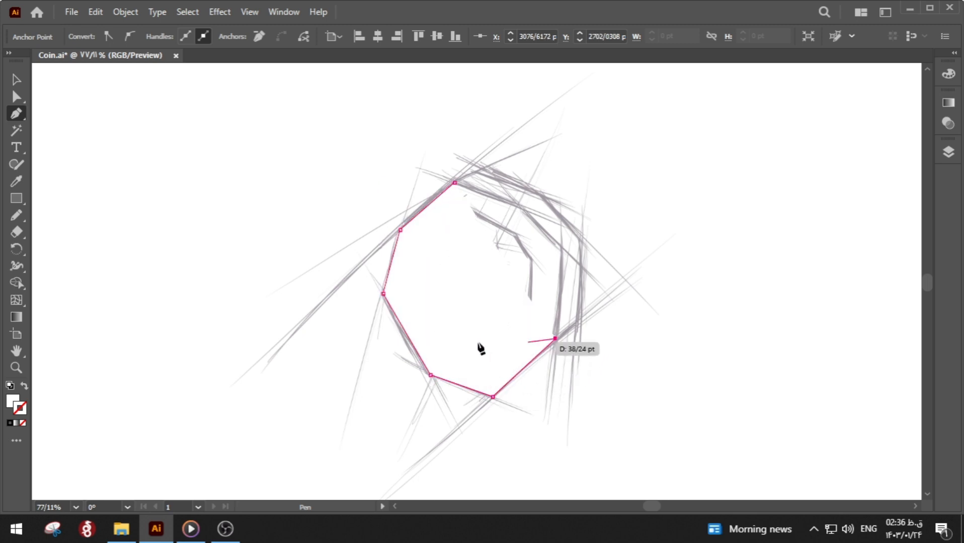
- Give the octagon path no fill and a black stroke, and close it along the right and upper-right edges
left_click(9, 385)
left_click(12, 401)
left_click(23, 423)
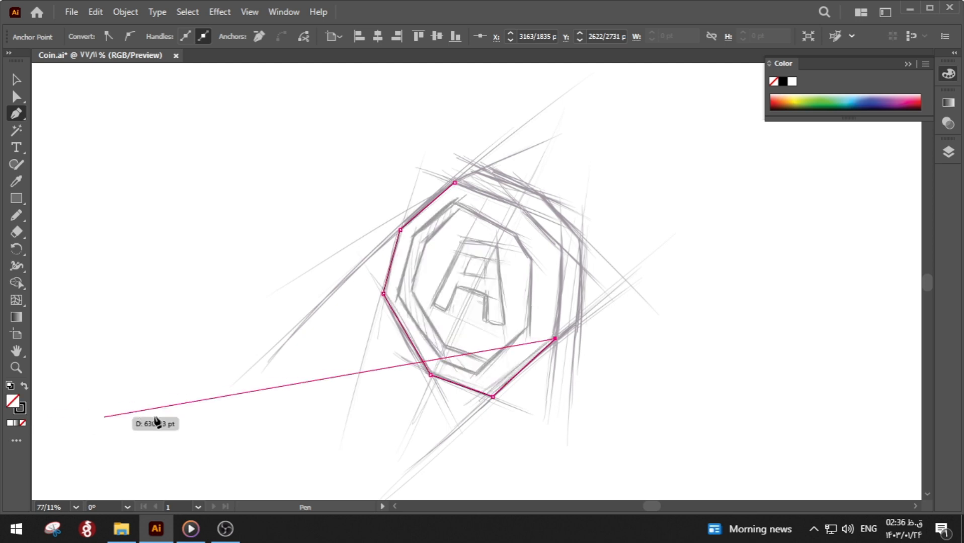
left_click(561, 247)
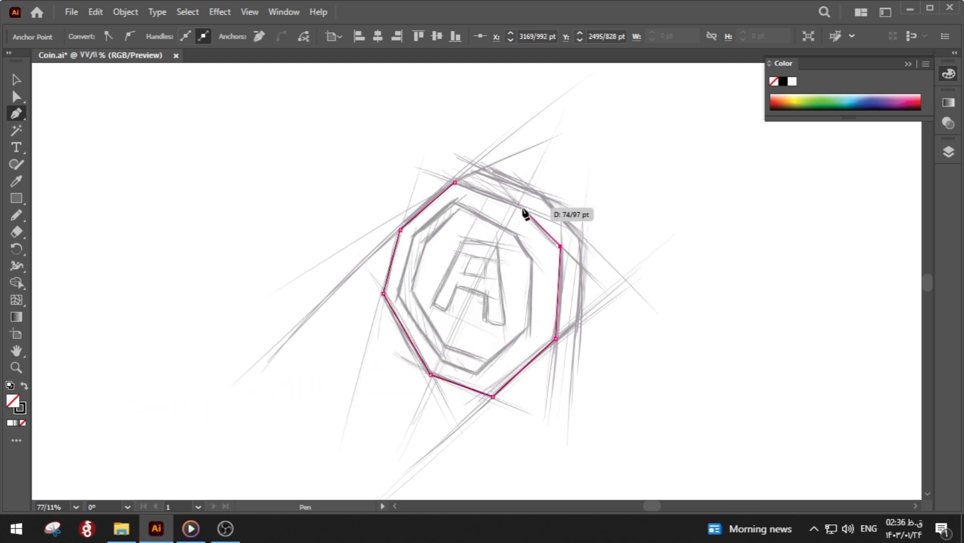
left_click(523, 205)
left_click(454, 182)
key("a")
left_click(368, 200)
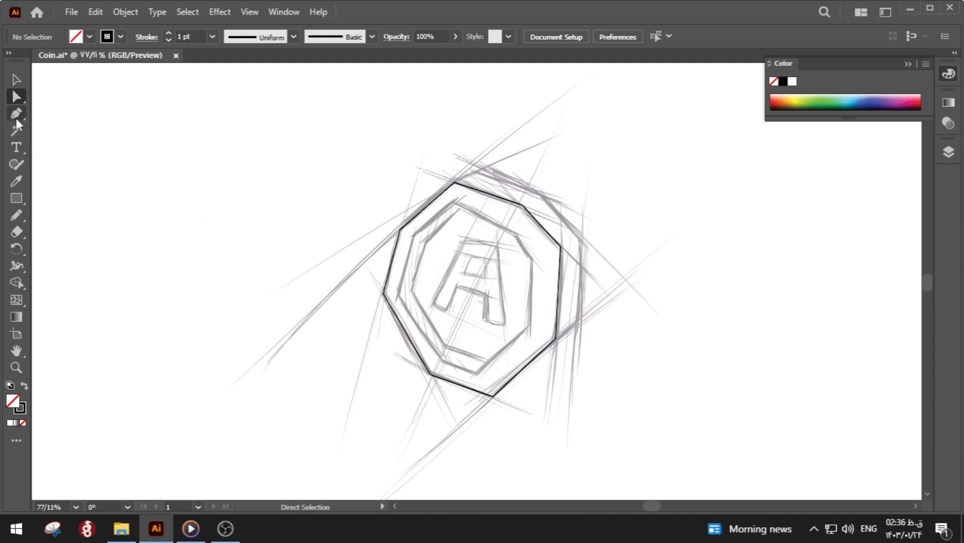
- Trace the coin's thickness along the upper and right edges as a closed band sharing the front octagon's corners
left_click_drag(454, 182, 481, 179)
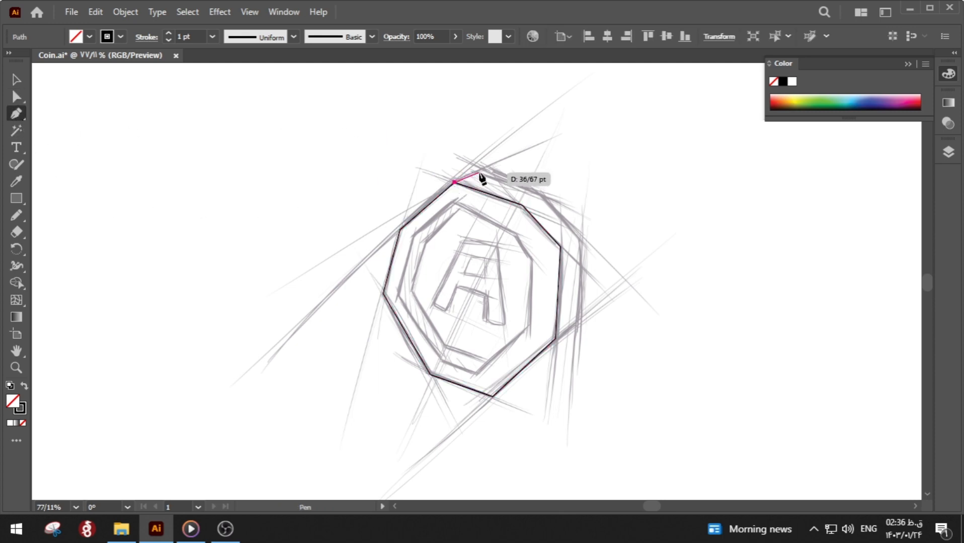
left_click(480, 173)
left_click(541, 195)
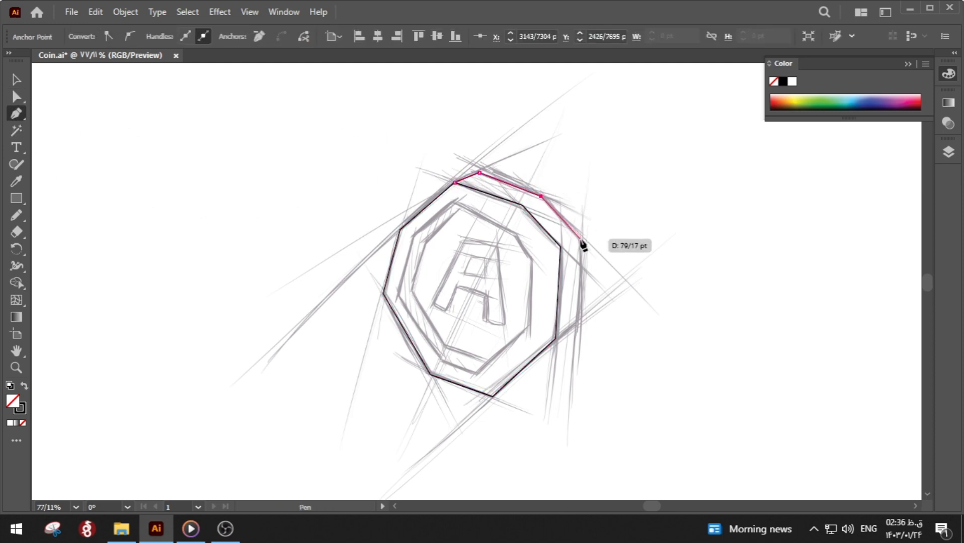
left_click(580, 239)
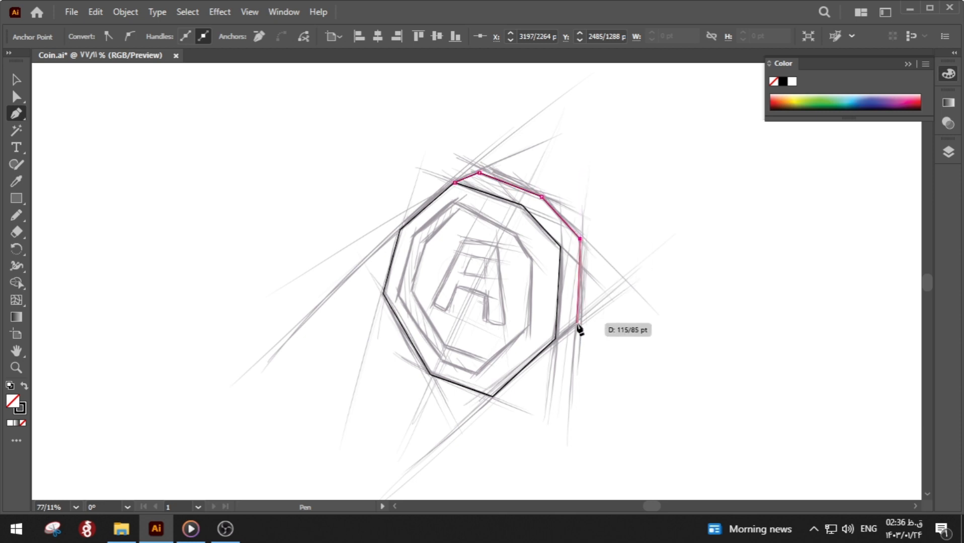
left_click(577, 323)
left_click(555, 338)
left_click(561, 246)
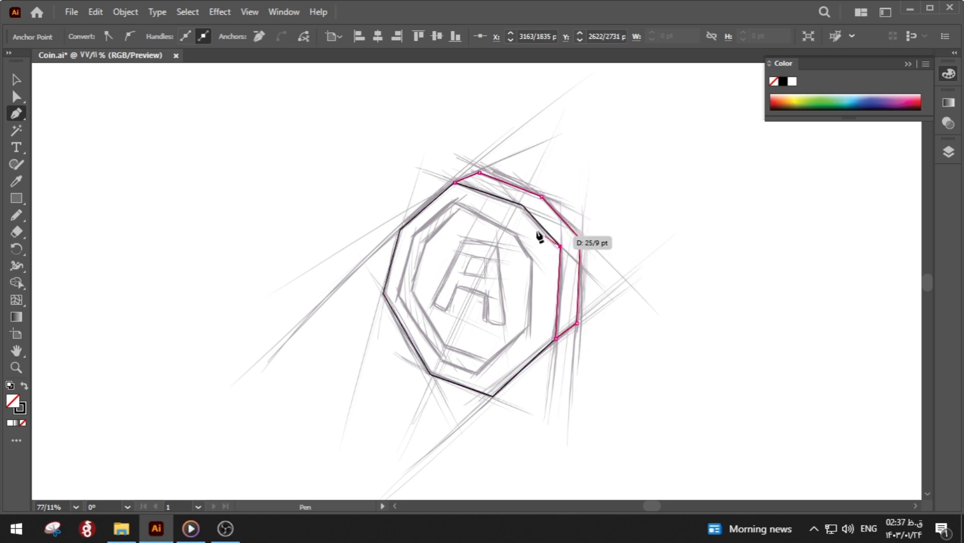
left_click(521, 204)
left_click(455, 185)
left_click(384, 199, "ctrl")
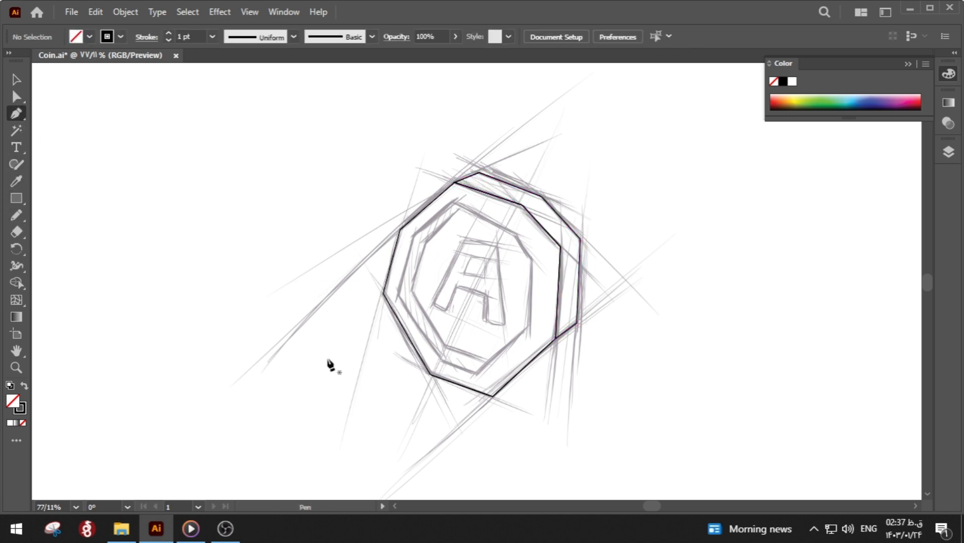
- Trace the inner octagon around the letter A as a closed path with the Pen tool
left_click(531, 324)
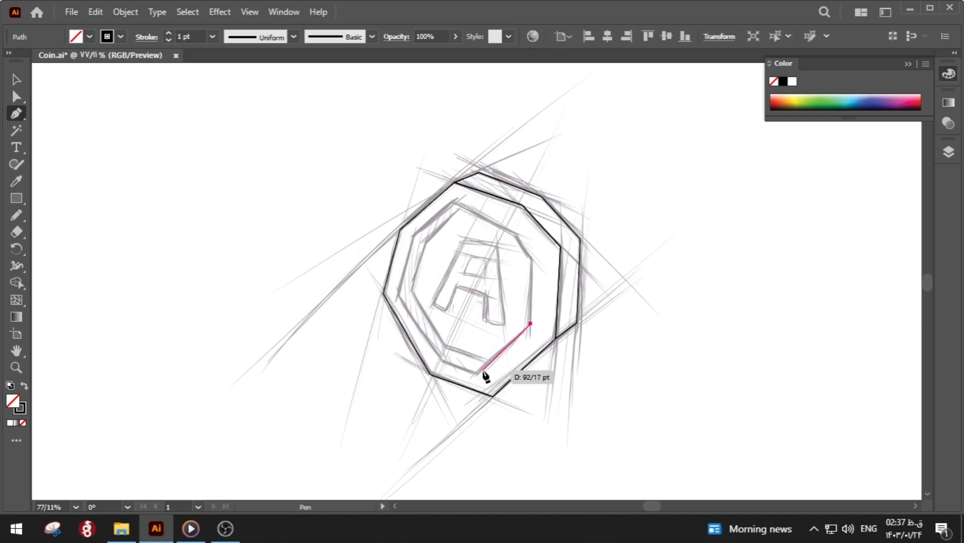
left_click(484, 371)
left_click(441, 360)
left_click(398, 292)
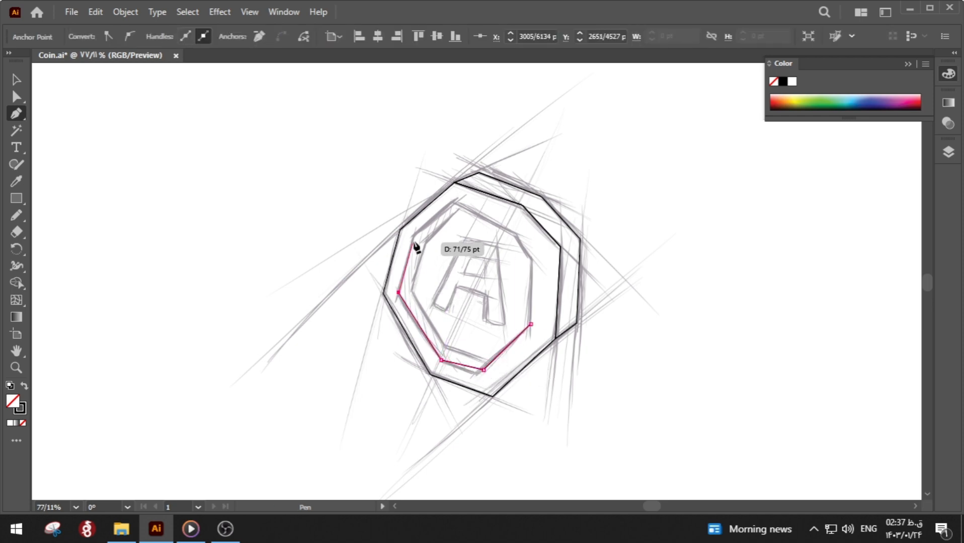
left_click(414, 236)
left_click(455, 202)
left_click(512, 234)
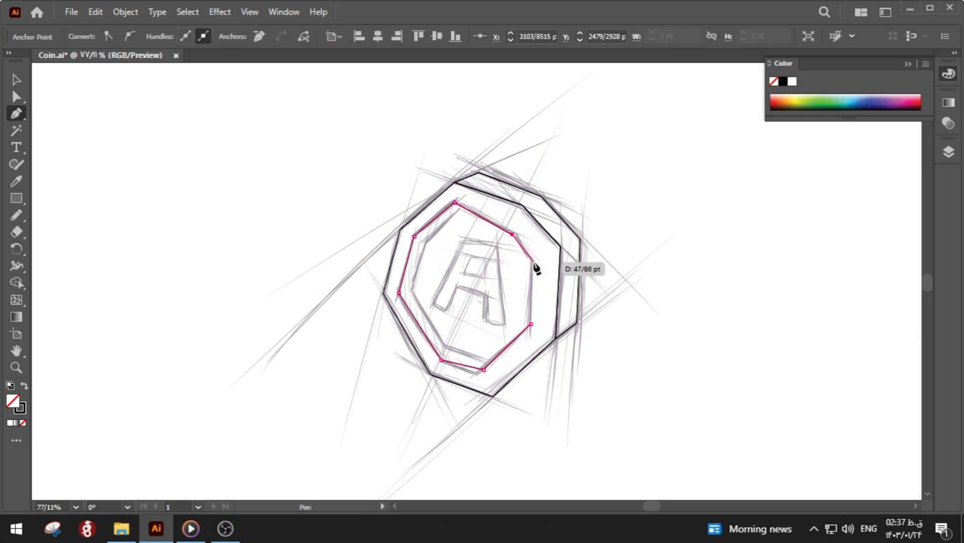
left_click(533, 262)
left_click(531, 324)
- Adjust the inner octagon's right-side corner points slightly outward with the Direct Selection tool
key("a")
left_click(490, 289)
left_click_drag(512, 235, 513, 233)
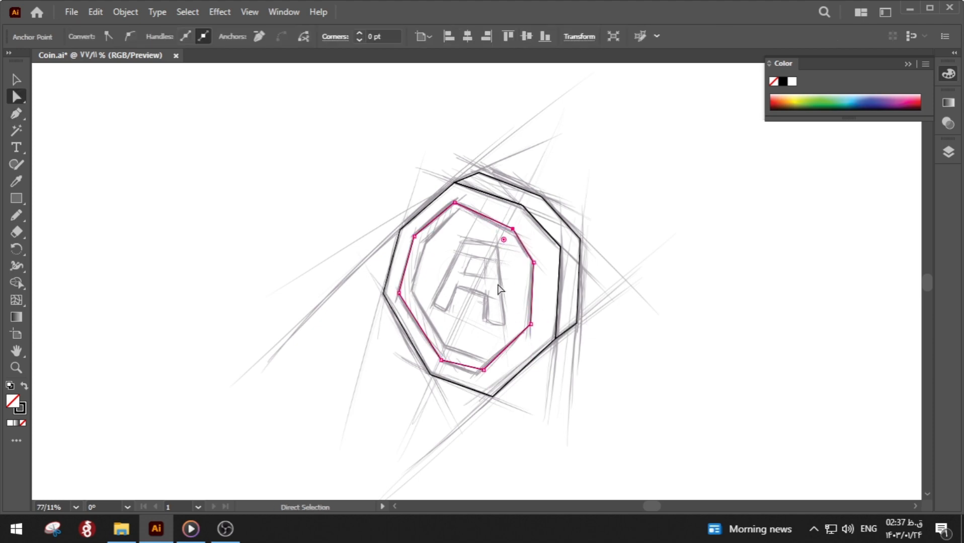
left_click(487, 326)
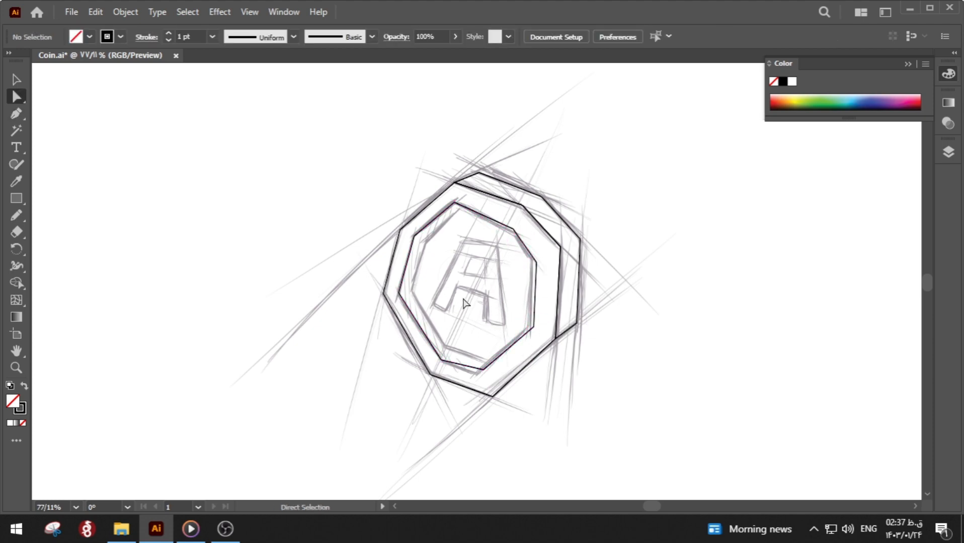
- Trace the inner recess's depth as a closed band along the inner octagon's upper-left, left and bottom edges
left_click(494, 361)
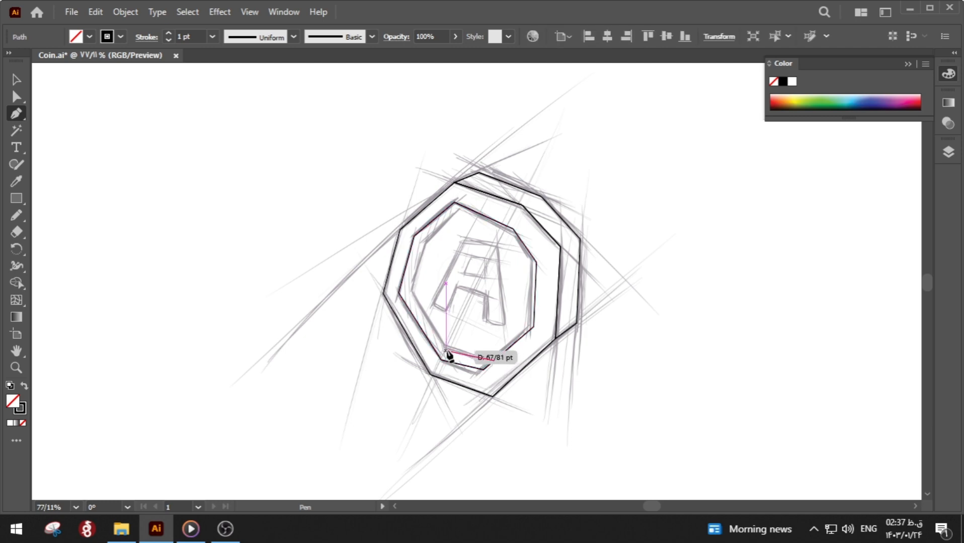
left_click(446, 347)
left_click(413, 291)
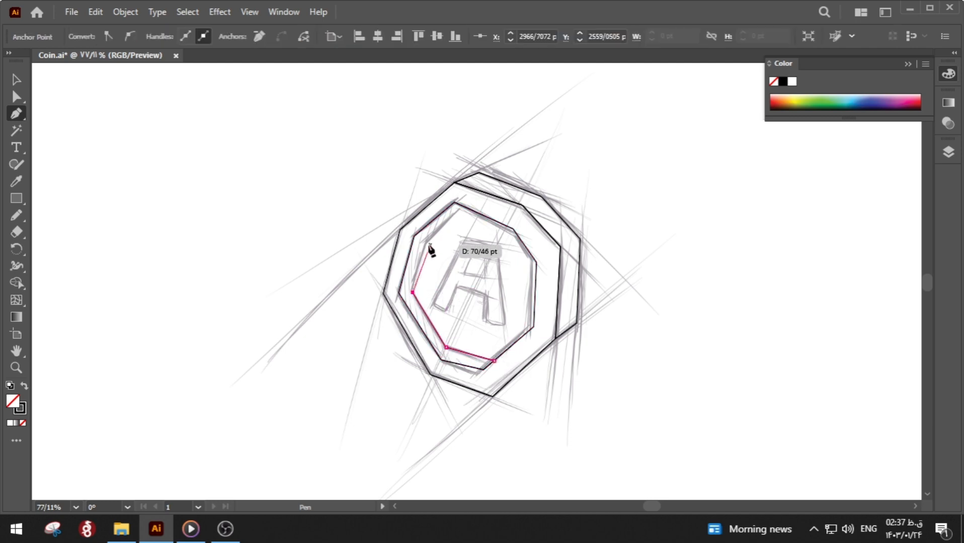
left_click(426, 243)
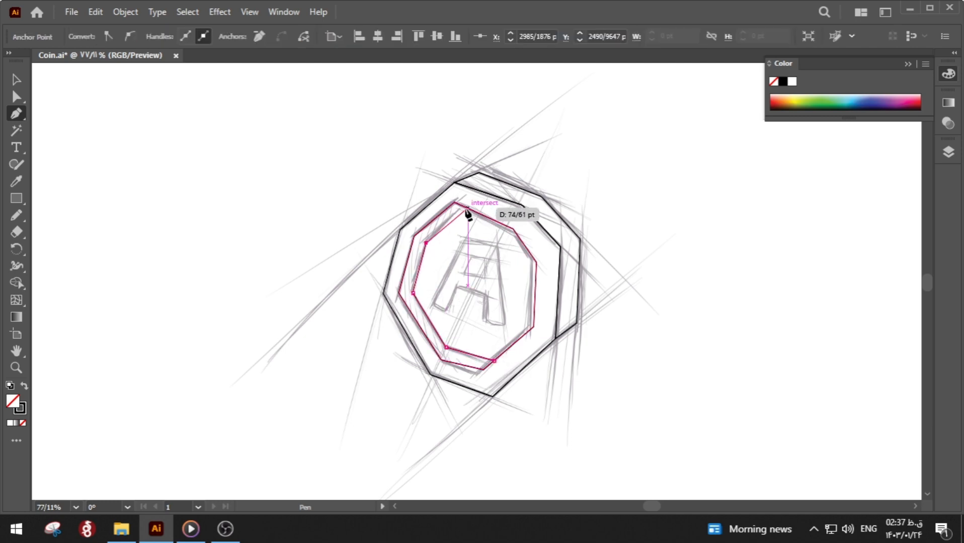
left_click(463, 207)
left_click(455, 202)
left_click(414, 236)
left_click(398, 293)
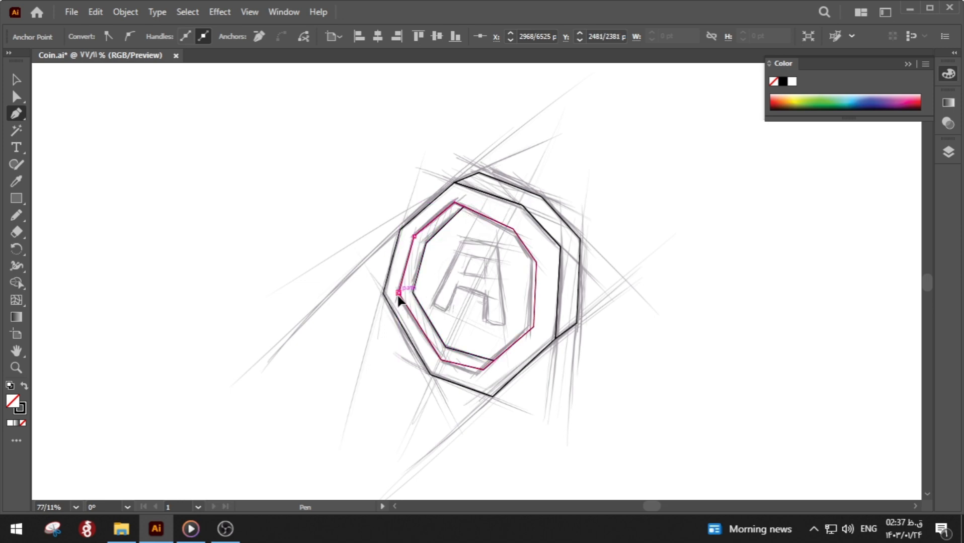
left_click(442, 360)
left_click(484, 370)
left_click(495, 361)
left_click(489, 332, "ctrl")
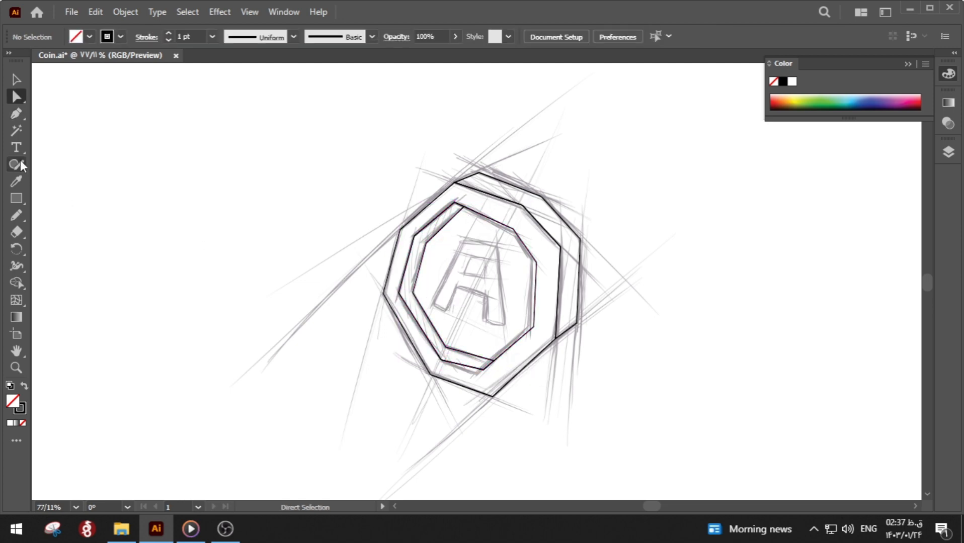
- Draw the vertical right-hand facet of the coin's thickness band as a closed shape with the Pen tool
left_click(17, 115)
left_click(580, 239)
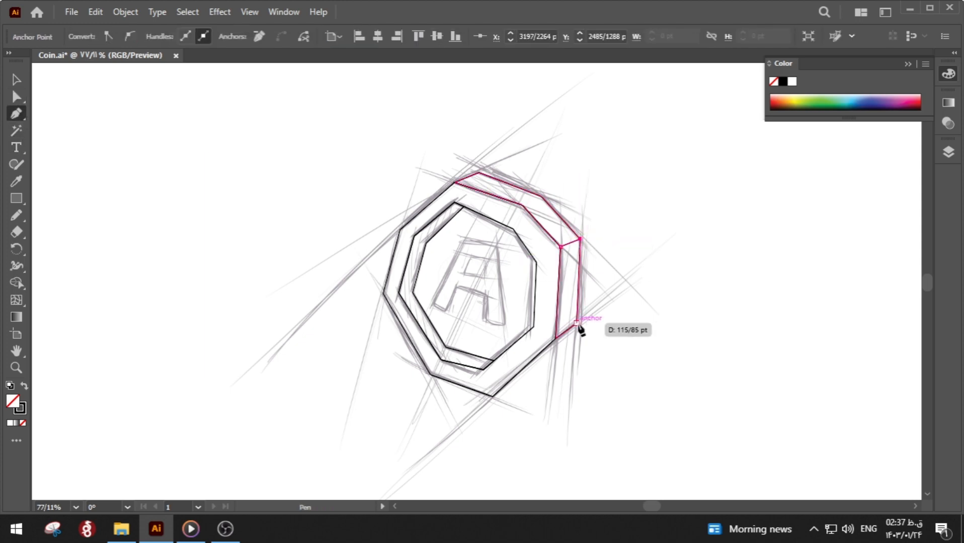
left_click(577, 324)
left_click(556, 339)
left_click(561, 247)
- Draw the upper-right facet of the thickness band as a closed shape, and undo the extra point beyond it
left_click(523, 205)
left_click(542, 197)
left_click(580, 240)
left_click(560, 246)
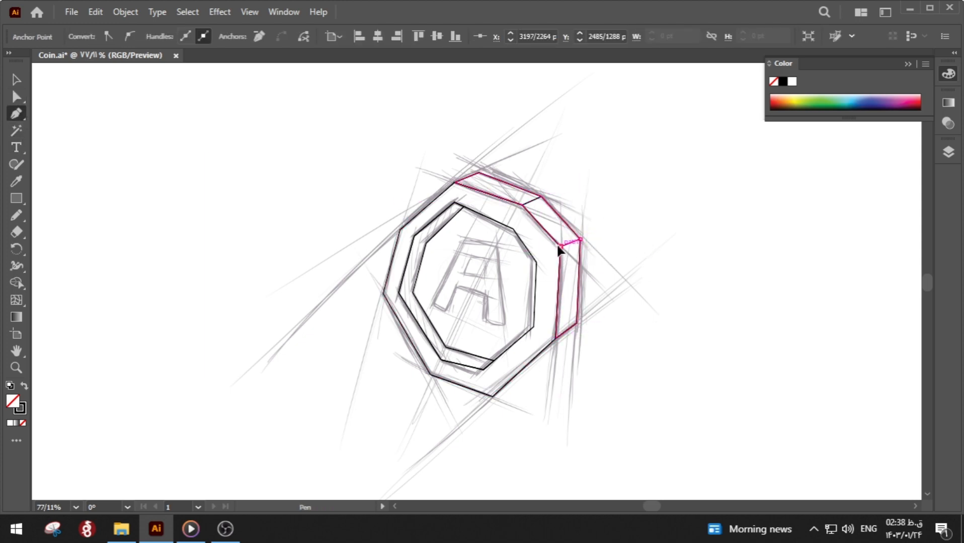
left_click(522, 204)
left_click(455, 183)
key("ctrl+z")
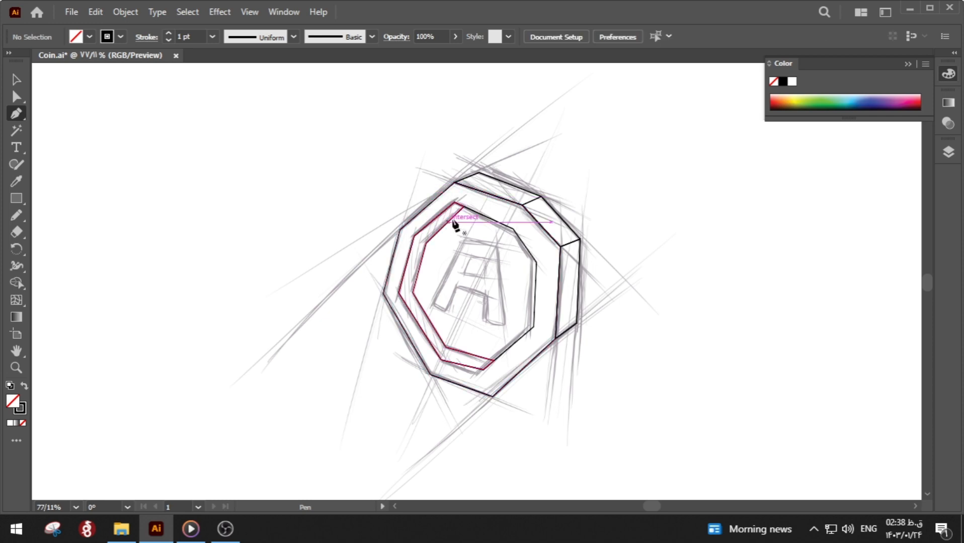
- Draw the upper-left facet of the inner recess band as a closed four-point shape
left_click(464, 206)
left_click(427, 244)
left_click(414, 236)
left_click(455, 202)
left_click(464, 206)
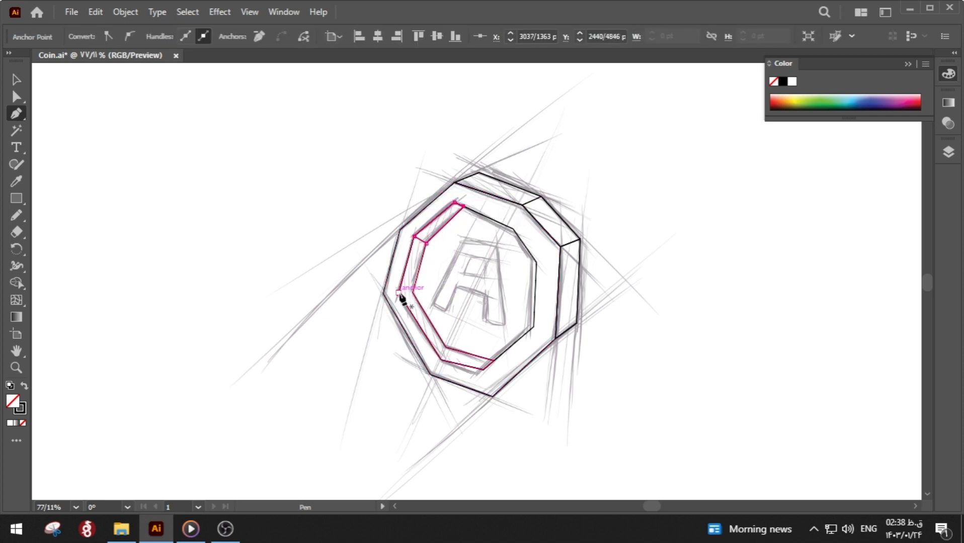
- Draw the left facet of the inner recess band as a closed shape below the upper-left one
left_click(398, 293)
left_click(413, 293)
left_click(426, 243)
left_click(414, 236)
left_click(399, 292)
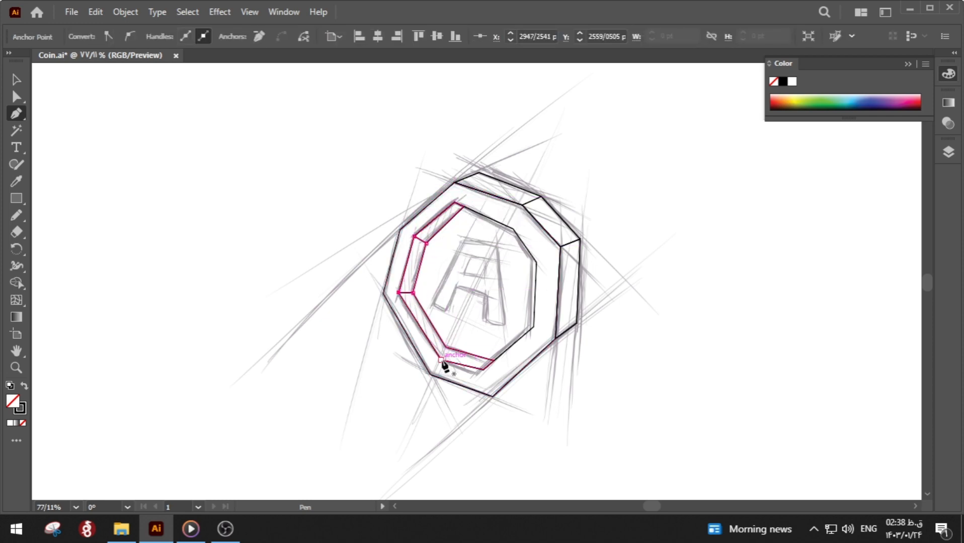
- Draw the lower-left facet of the inner recess band as a closed shape and save the document
left_click(442, 360)
left_click(446, 347)
left_click(413, 293)
left_click(399, 292)
left_click(441, 361)
left_click(348, 315, "ctrl")
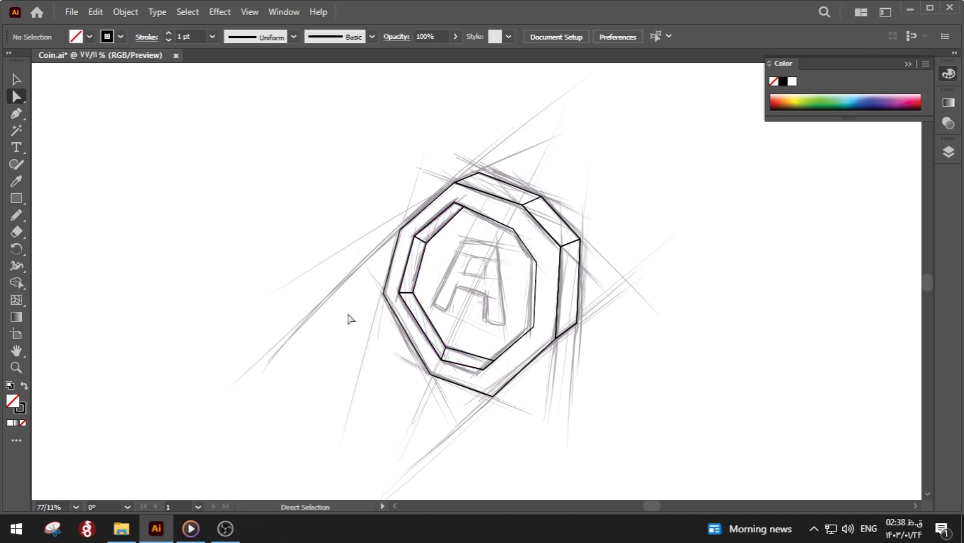
key("ctrl+s")
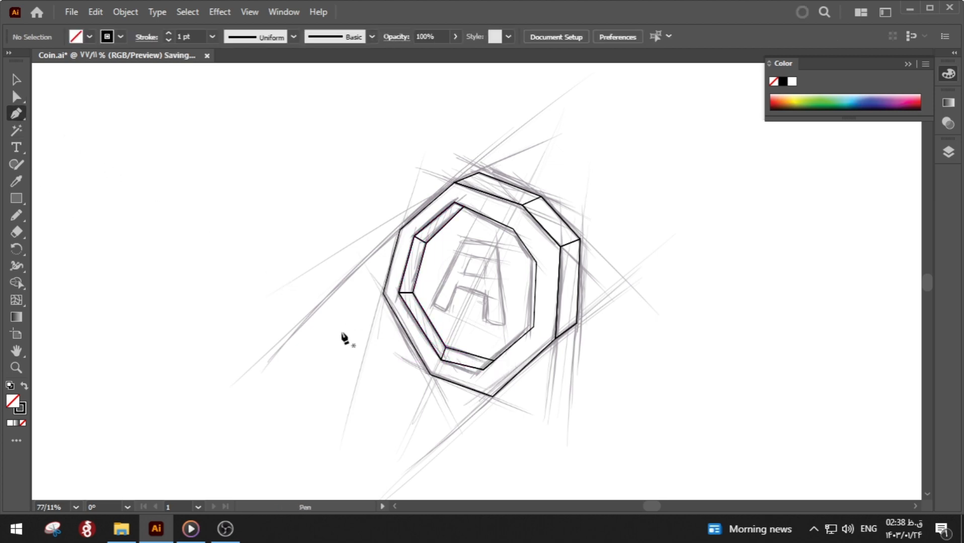
- Draw a straight diagonal line across the coin, from beyond its lower-left edge to above its upper-right edge
left_click(387, 338)
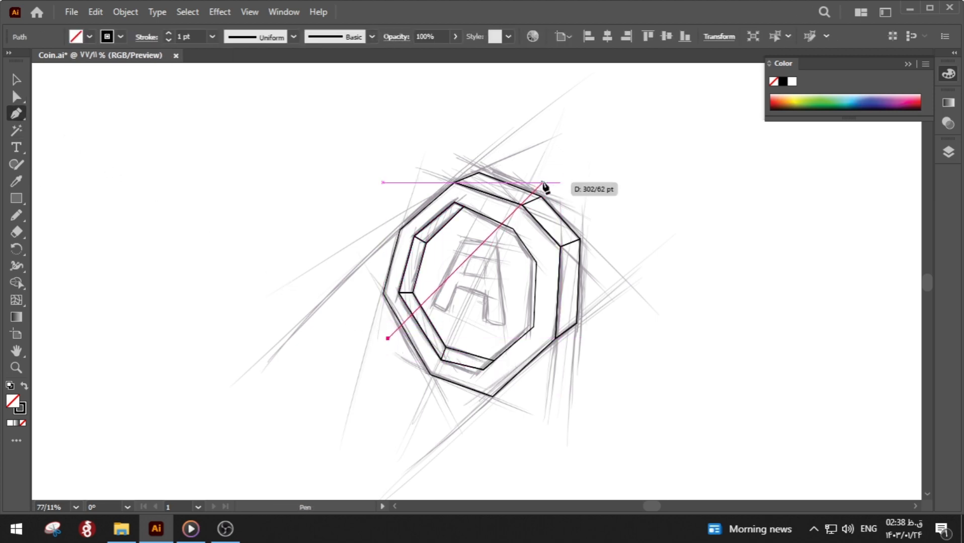
left_click(531, 166)
key("v")
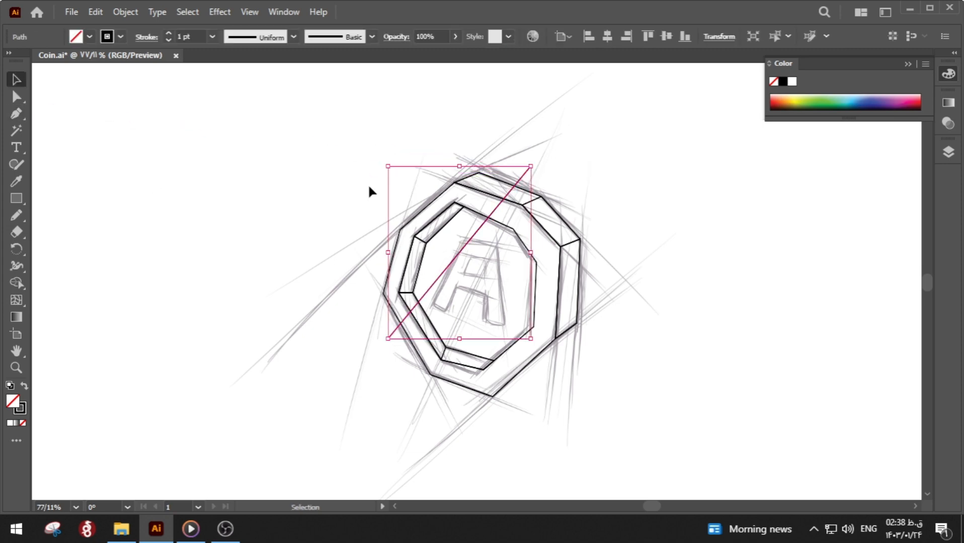
- Set the diagonal line's stroke weight to 9 pt and deselect it
left_click(212, 36)
left_click(240, 162)
left_click(212, 37)
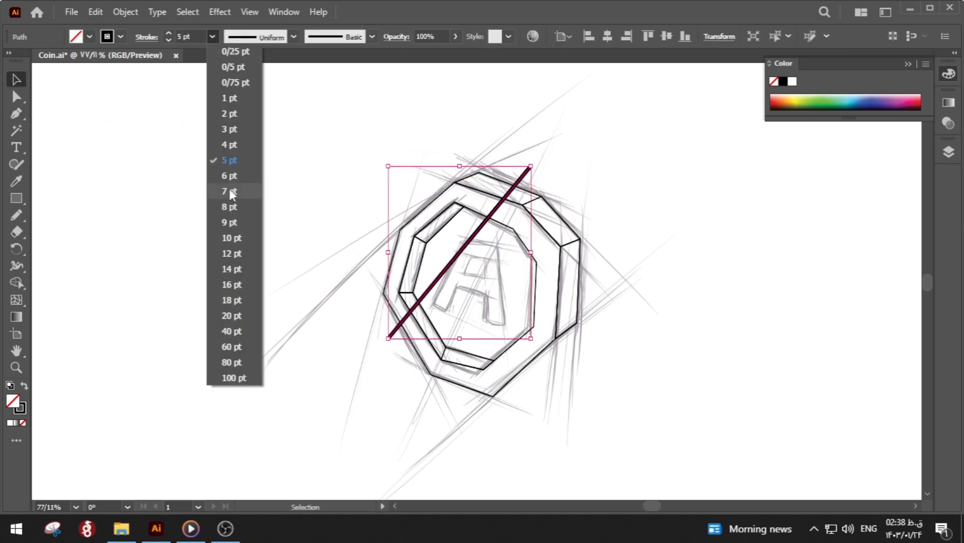
left_click(231, 192)
left_click(211, 37)
left_click(239, 224)
left_click(317, 244)
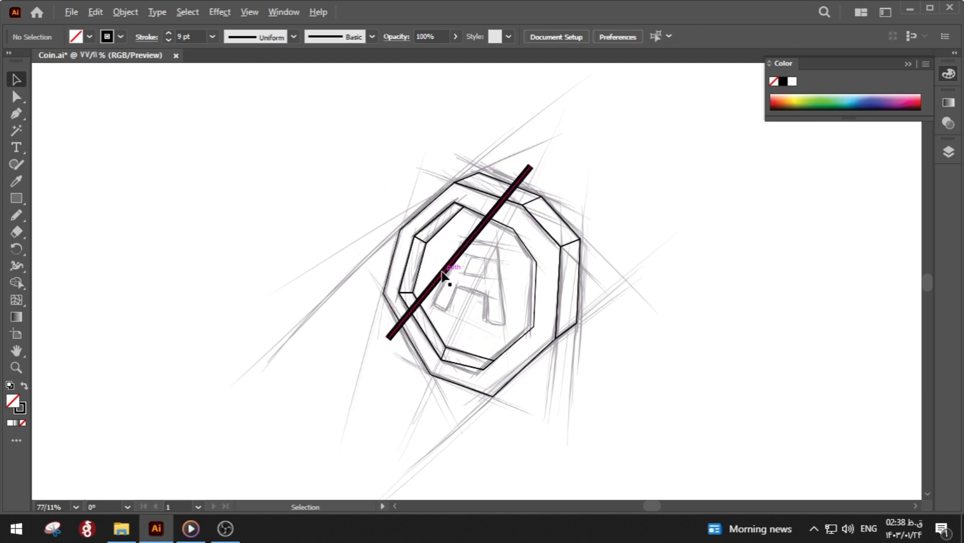
- Duplicate the diagonal line parallel to itself toward the coin's lower right and extend both ends beyond the coin's edges
left_click_drag(443, 273, 463, 300)
key("a")
left_click_drag(551, 193, 577, 160)
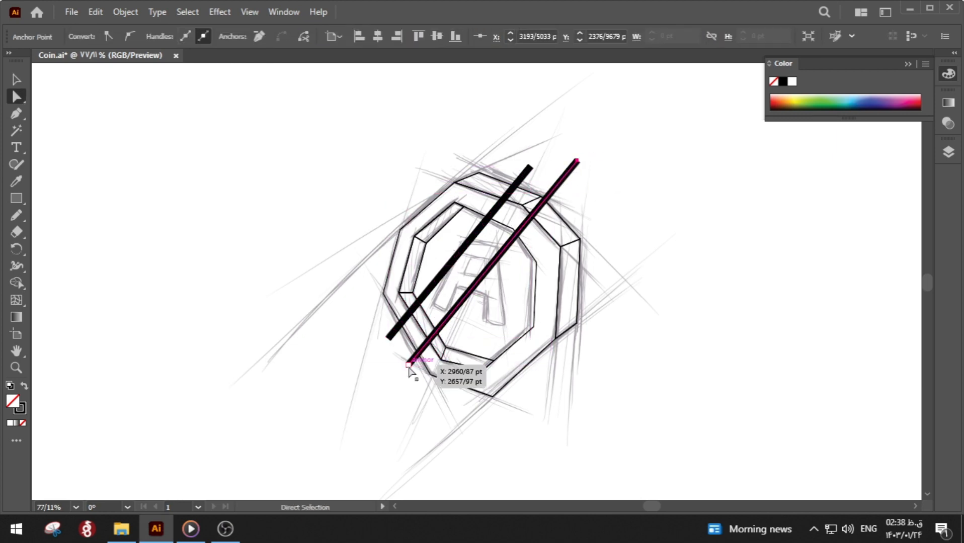
left_click_drag(409, 365, 380, 398)
- Set the duplicated line's stroke weight to 20 pt and shift it slightly farther from the thinner line
key("v")
left_click(212, 36)
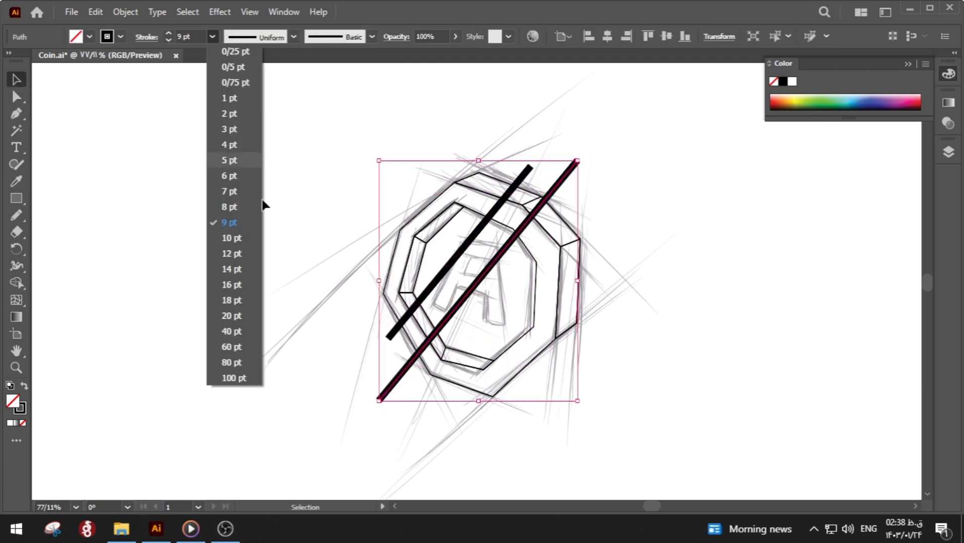
left_click(239, 305)
left_click(241, 308)
left_click(472, 300)
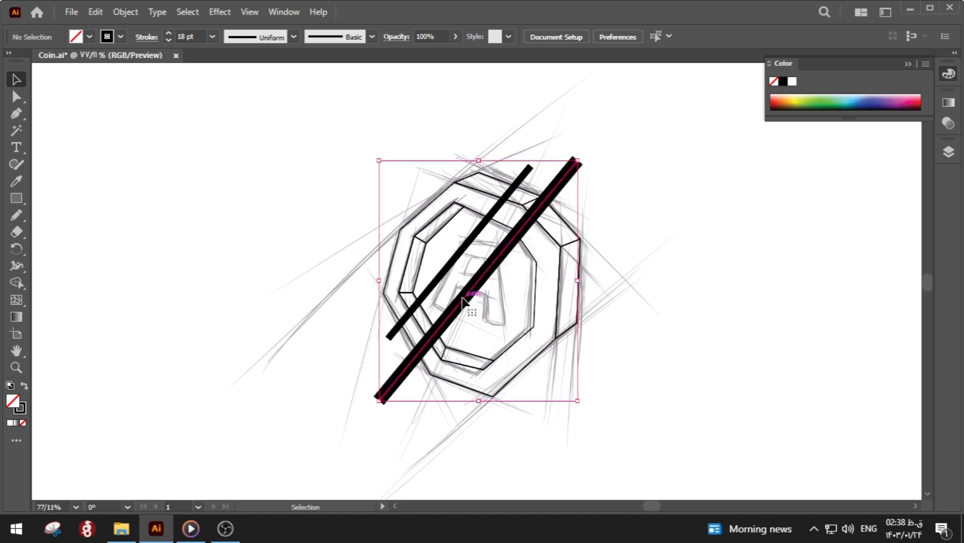
left_click(212, 36)
left_click(236, 317)
left_click_drag(467, 302, 472, 305)
left_click(333, 306)
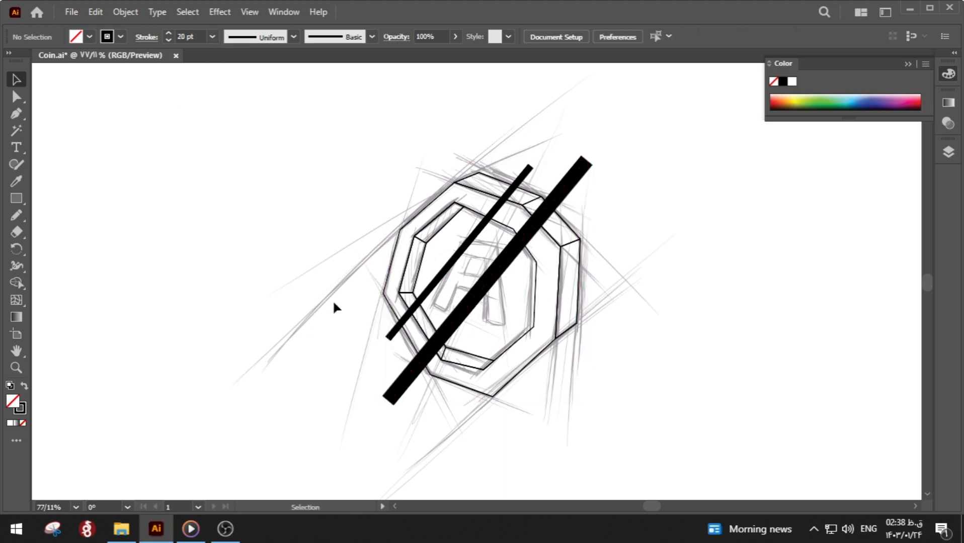
- Expand both diagonal lines into filled shapes
left_click(482, 323)
left_click(126, 11)
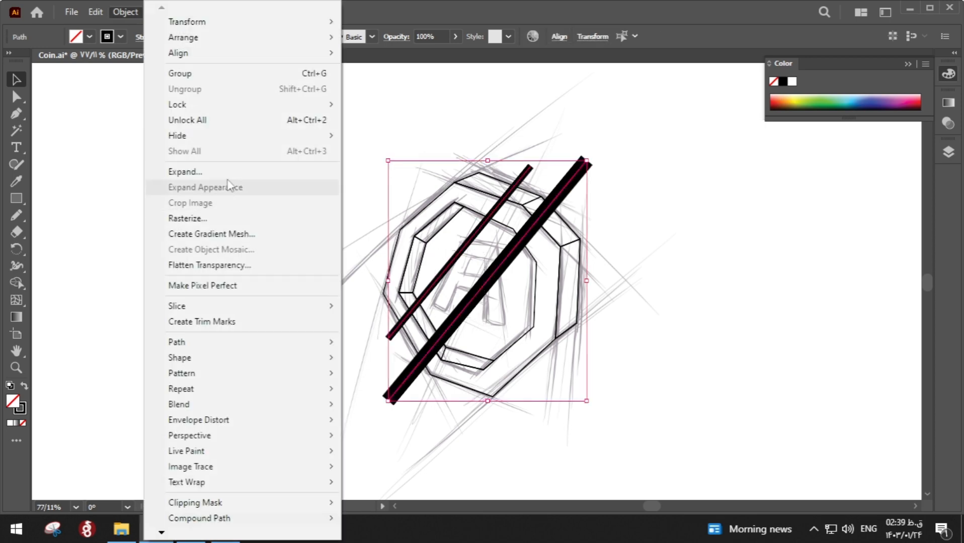
left_click(169, 171)
key("Return")
left_click(361, 337)
- Trim off the ends of both stripes that extend beyond the coin's front face using Shape Builder
left_click_drag(416, 374, 416, 374)
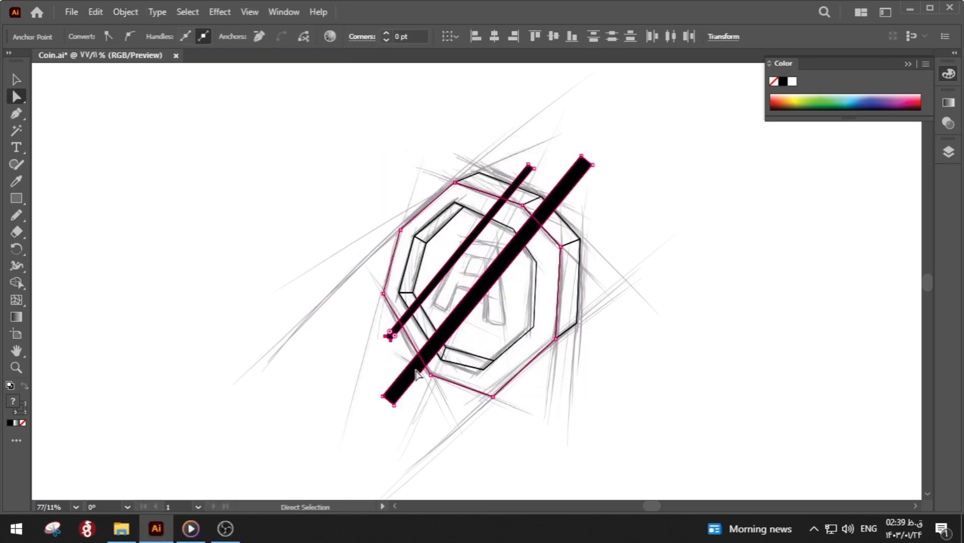
left_click(19, 285)
left_click_drag(390, 329, 408, 382)
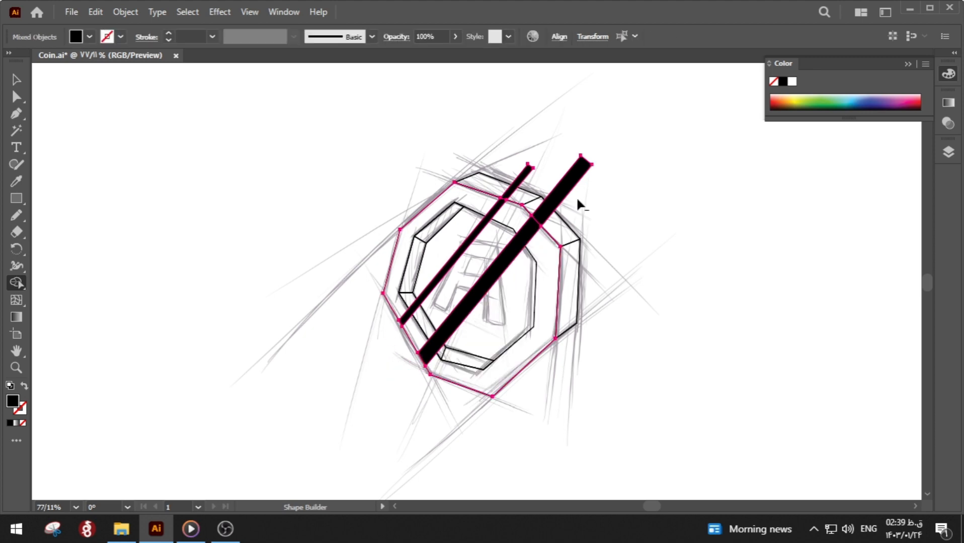
left_click_drag(576, 197, 515, 178)
- Try to cut away the parts of both stripes inside the inner octagon with Shape Builder
key("a")
left_click(555, 170)
left_click(500, 223)
left_click(479, 232, "shift")
left_click(490, 274, "shift")
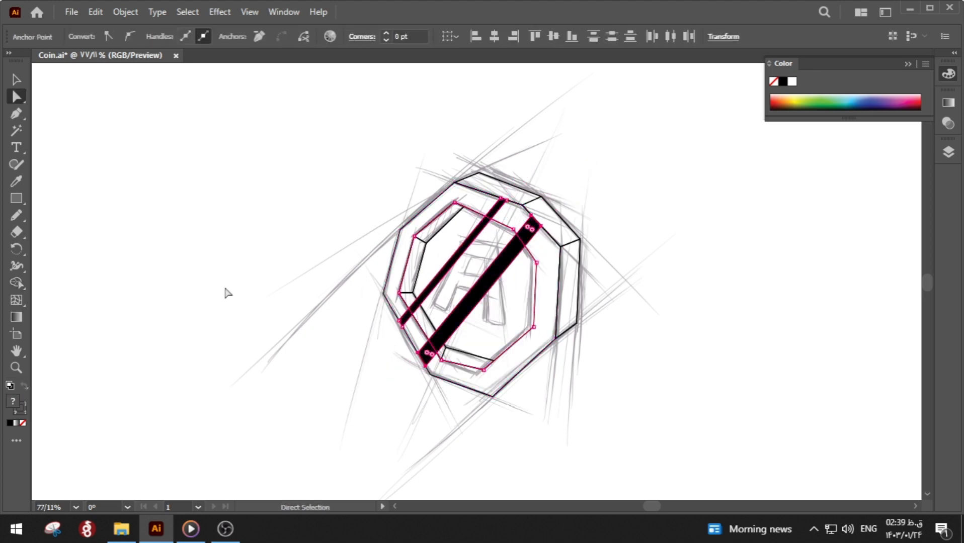
left_click(18, 284)
left_click_drag(443, 257, 489, 279)
key("a")
left_click(311, 303)
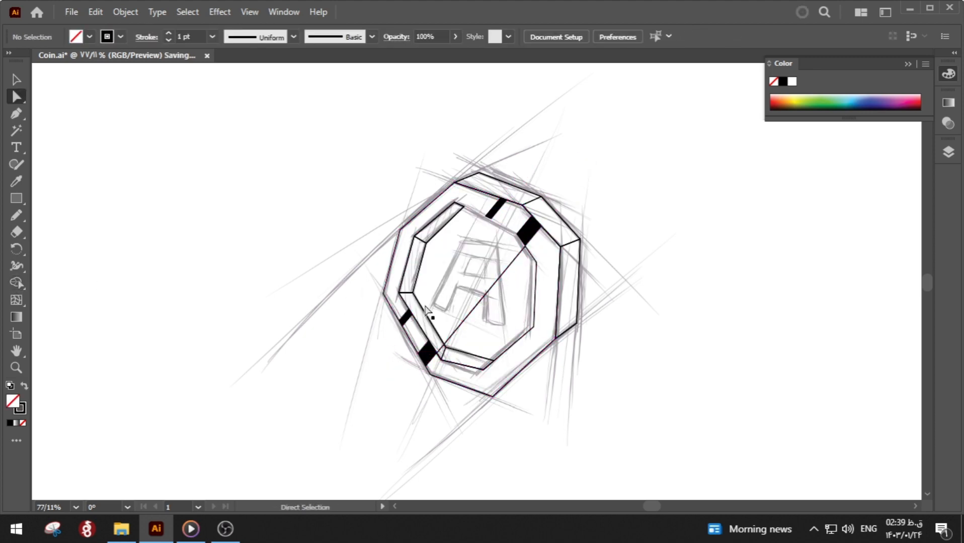
left_click(477, 309)
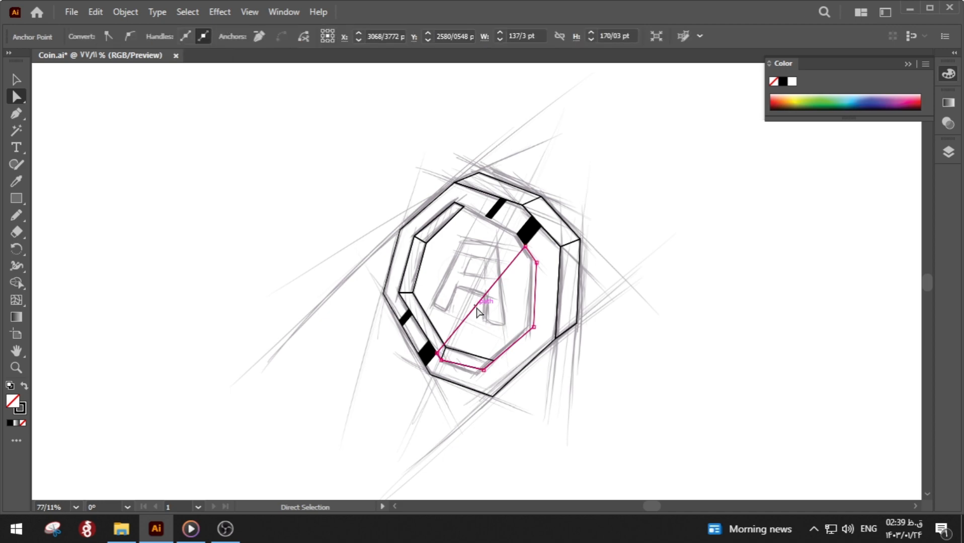
left_click(305, 305)
- Undo the Shape Builder cut inside the inner octagon
key("ctrl+z")
key("ctrl+z")
left_click(304, 308)
right_click(321, 289)
left_click(347, 310)
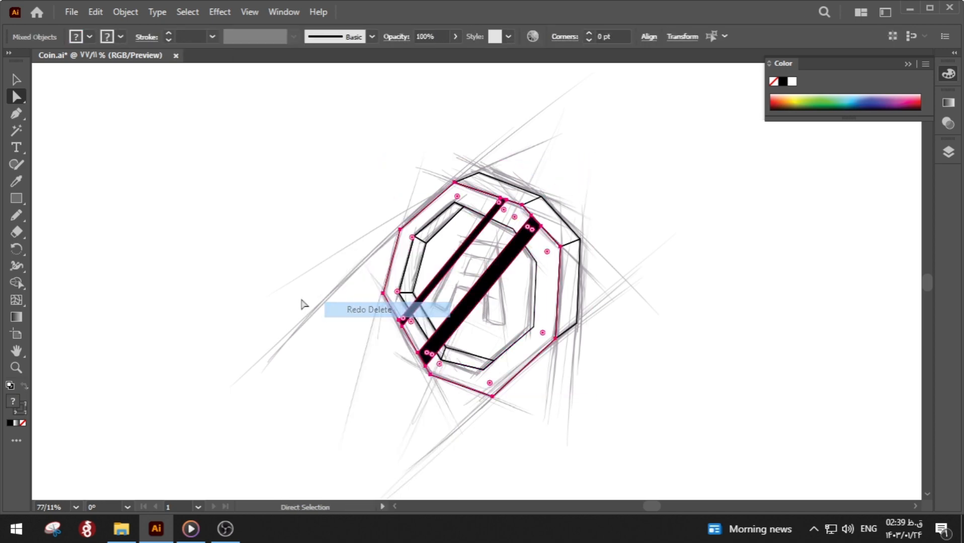
left_click(301, 304)
- Give both diagonal stripes no fill and a thin black outline
left_click(476, 304)
left_click(22, 423)
left_click(361, 330)
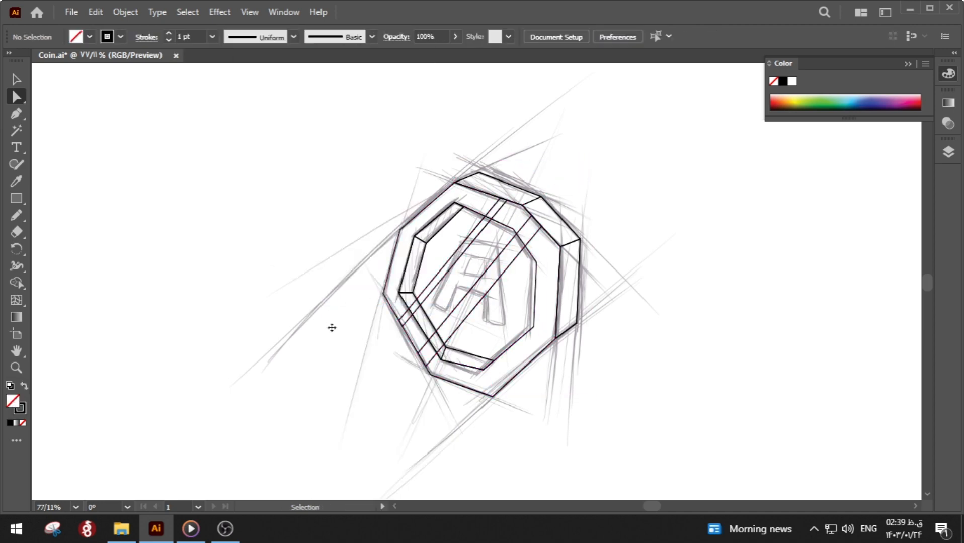
left_click(16, 148)
left_click(201, 222)
key("Escape")
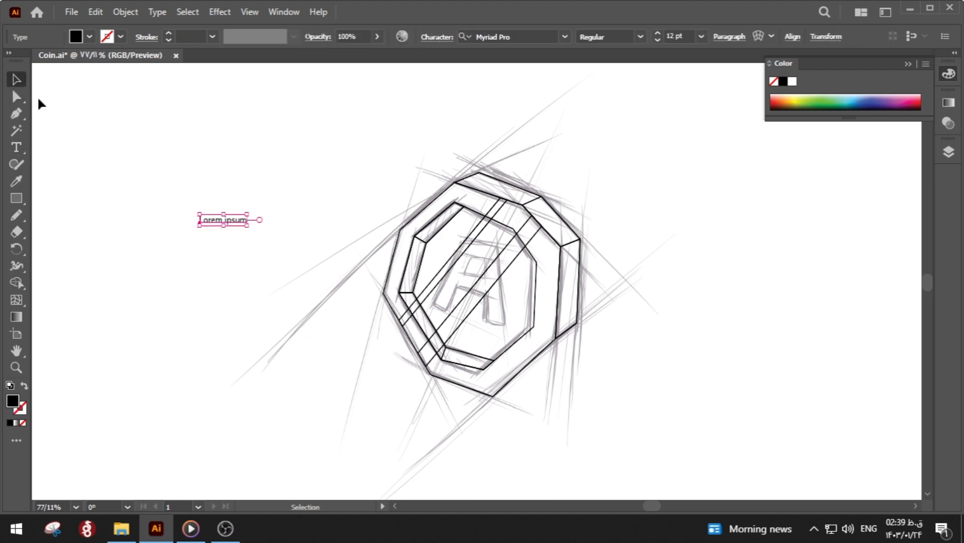
key("Delete")
- Trace the sketched letter A's outer contour as a closed Pen path with no fill and a black stroke
left_click(431, 304)
left_click(461, 244)
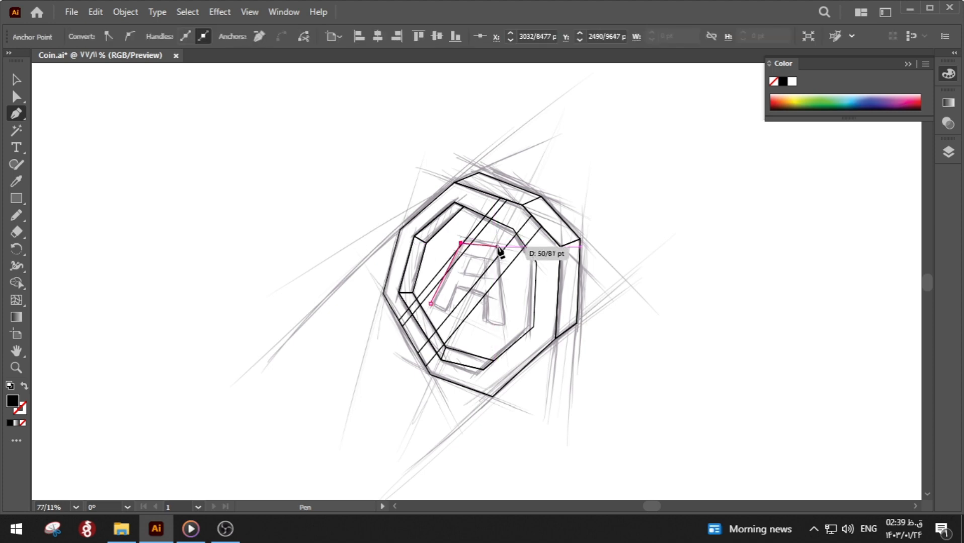
left_click(499, 246)
left_click(503, 326)
key("shift+x")
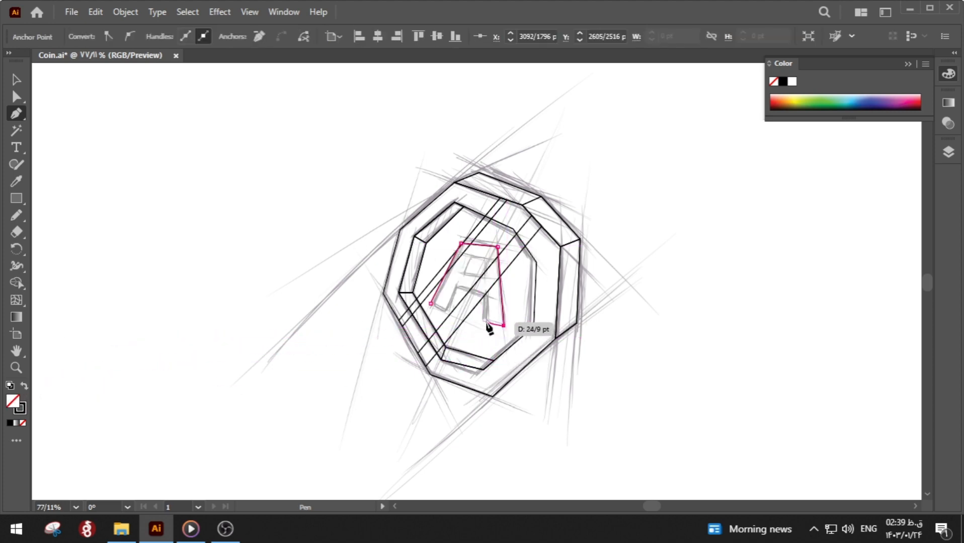
left_click(486, 322)
left_click(460, 289)
left_click(446, 310)
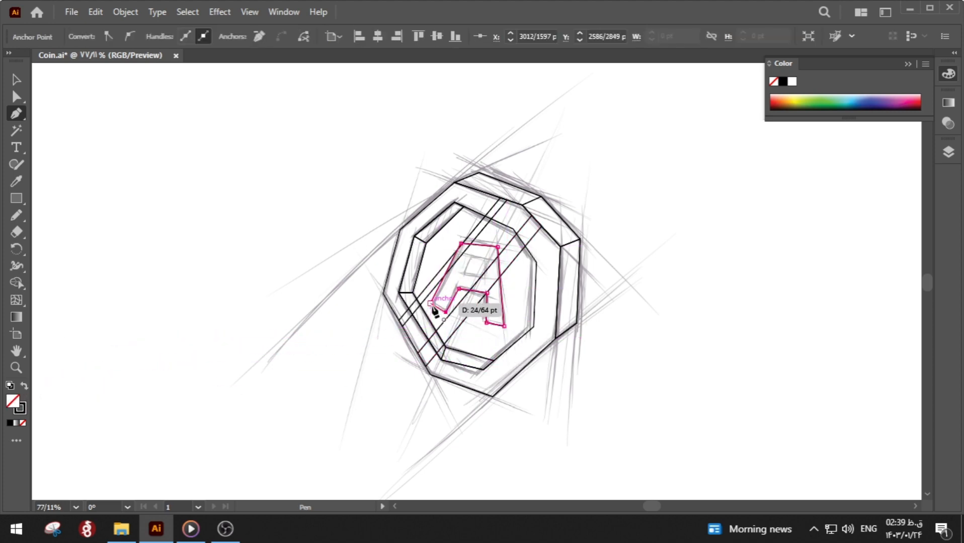
left_click(431, 304)
- Adjust the A's anchor points at the foot of its left leg and its upper-left corner to fit the sketch
key("a")
left_click(449, 323)
left_click(446, 310)
left_click(329, 360)
left_click_drag(447, 311, 448, 309)
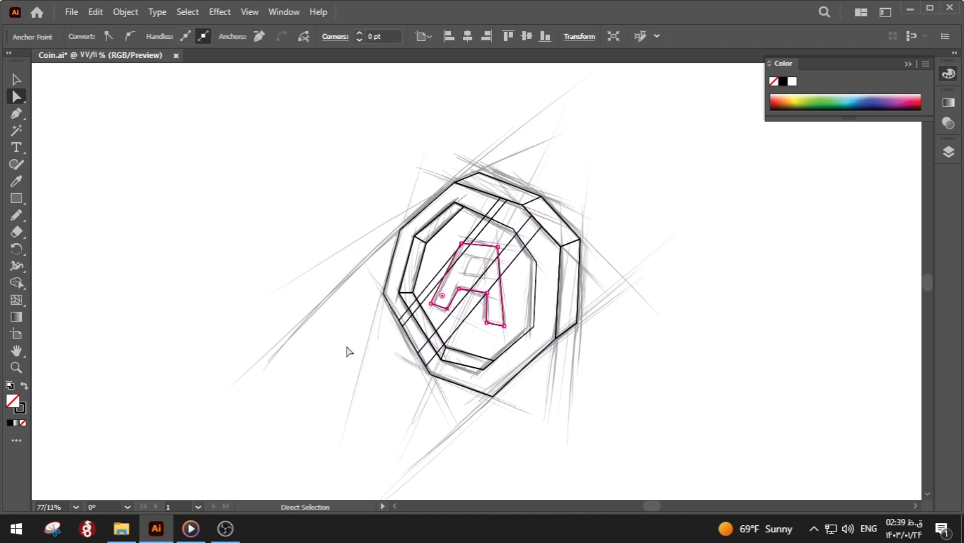
left_click(343, 349)
left_click_drag(461, 244, 462, 241)
left_click(519, 268)
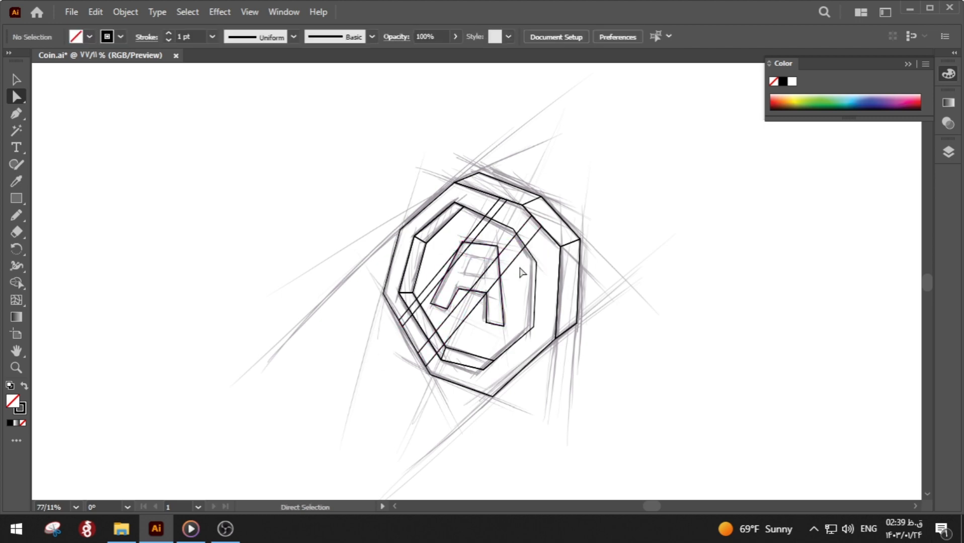
left_click(462, 242)
left_click(323, 243)
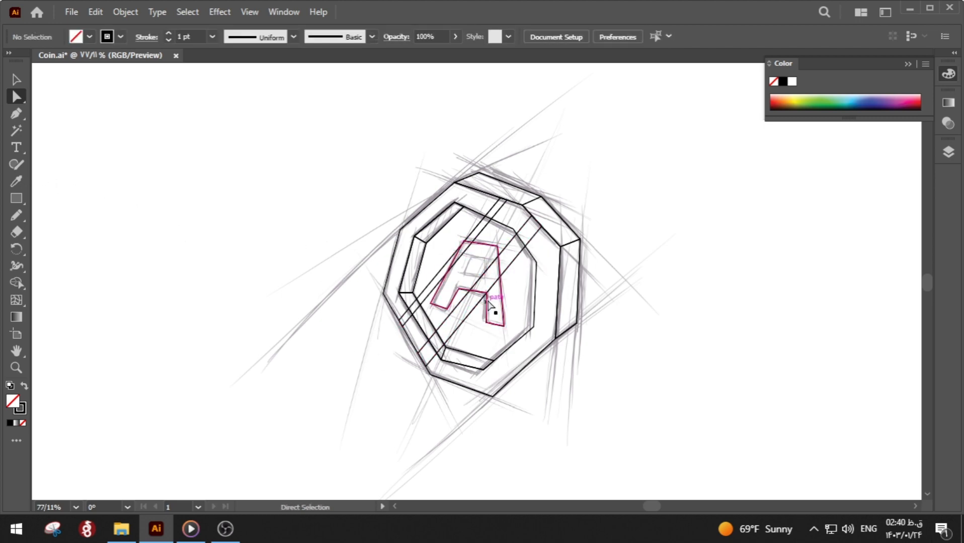
- Draw the A's inner opening as a closed four-sided shape following the sketch
left_click(468, 256)
left_click(487, 259)
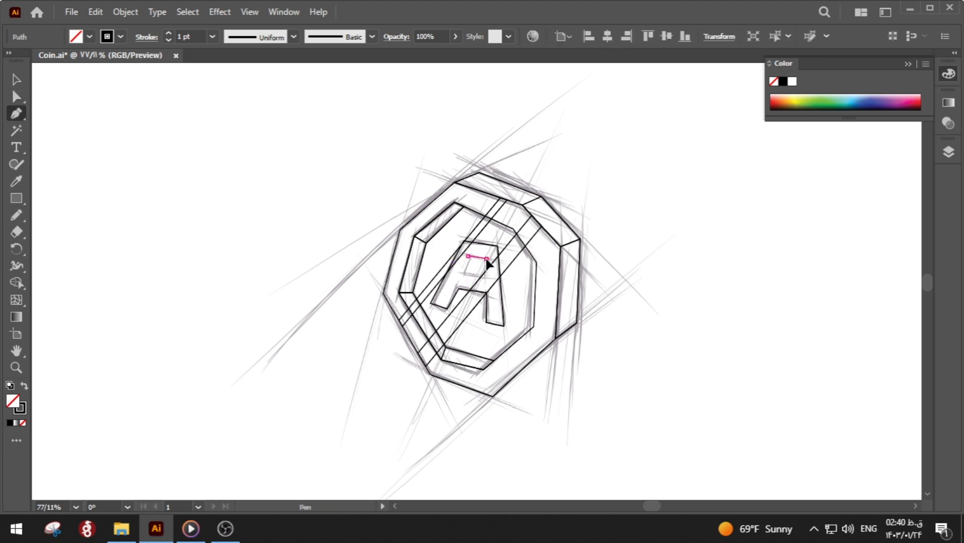
left_click(486, 279)
left_click(467, 258)
key("a")
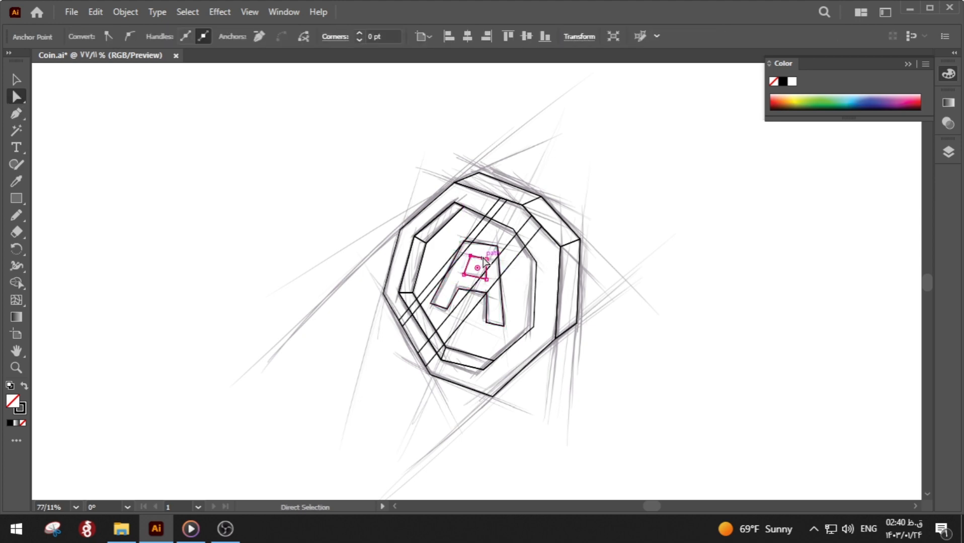
left_click(522, 277)
- Group the A's outline with its inner opening and round all their corners to about 2 pt
left_click_drag(480, 256, 498, 254)
key("ctrl+g")
double_click(483, 259)
key("a")
key("ctrl+a")
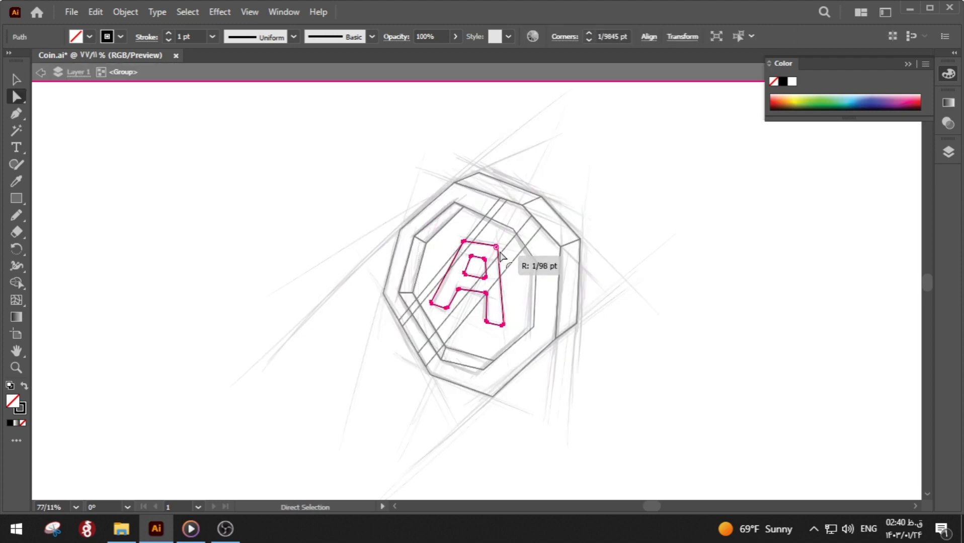
left_click(616, 220)
double_click(619, 233)
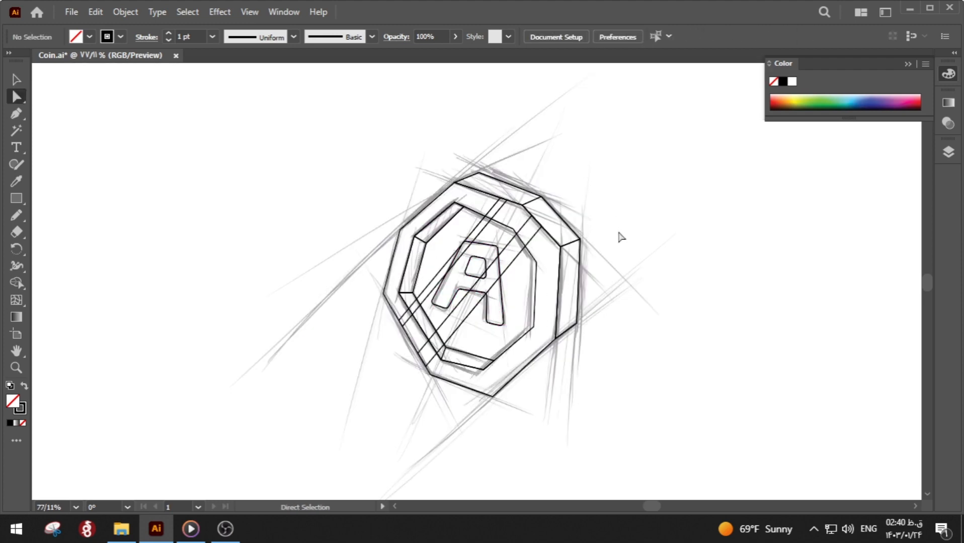
- Unlock all objects and move the sketch image away from the coin
left_click(504, 327)
left_click(568, 330)
left_click(626, 337)
key("ctrl+space")
left_click_drag(600, 338, 577, 340)
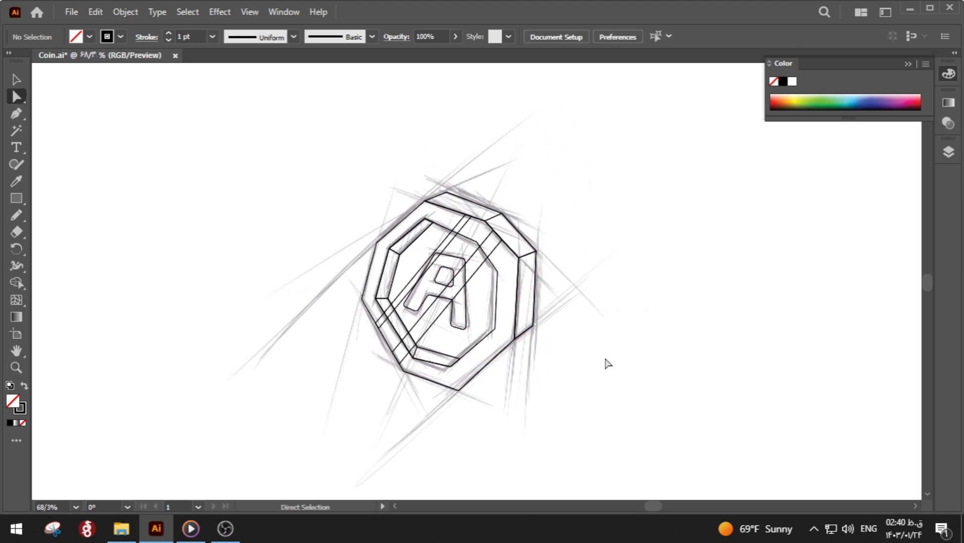
left_click(125, 11)
left_click(172, 121)
mouse_move(414, 278)
left_mouse_down()
mouse_move(370, 234)
mouse_move(773, 260)
mouse_move(933, 259)
left_mouse_up()
key("ctrl+z")
left_click(867, 269)
left_click_drag(243, 295, 905, 322)
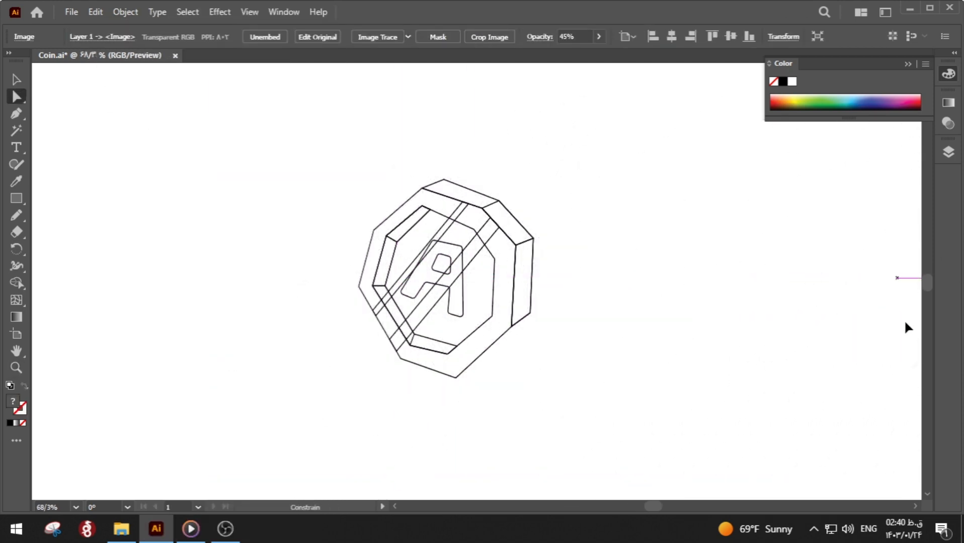
- Move the bottom corner point of the coin's front face slightly upward and save the document
left_click(660, 331)
left_click(447, 375)
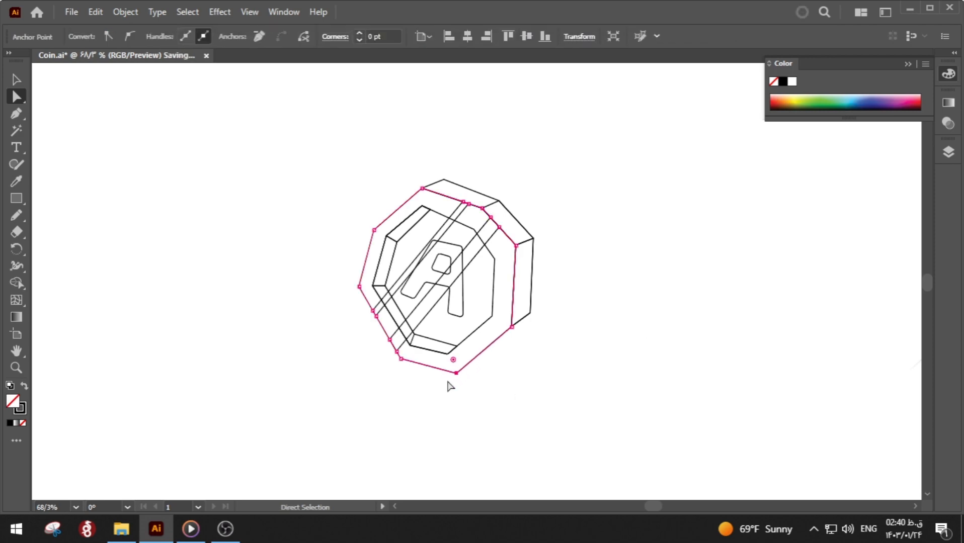
left_click(450, 386)
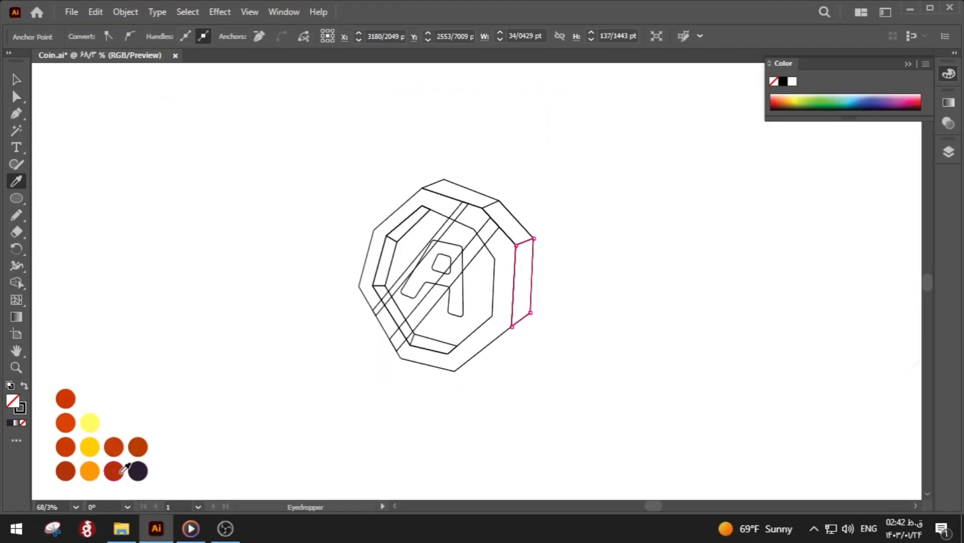
- Fill the coin's right rim facet with the dark red sample and its upper-right rim facet with the lighter orange-red above it
left_click(115, 471)
left_click(514, 222, "ctrl")
left_click(114, 445)
left_click(301, 283, "ctrl")
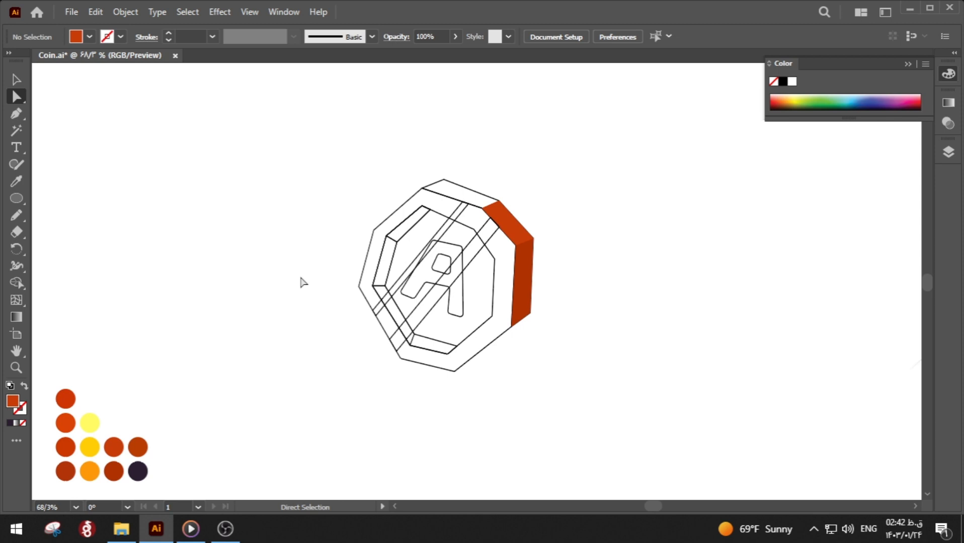
- Fill the recess band's bottom facet with the brownish red sample and its lower-left facet with the red-orange one above it
left_click(427, 337, "ctrl")
left_click(61, 473)
left_click(369, 322, "ctrl")
left_click(400, 314, "ctrl")
left_click(66, 447)
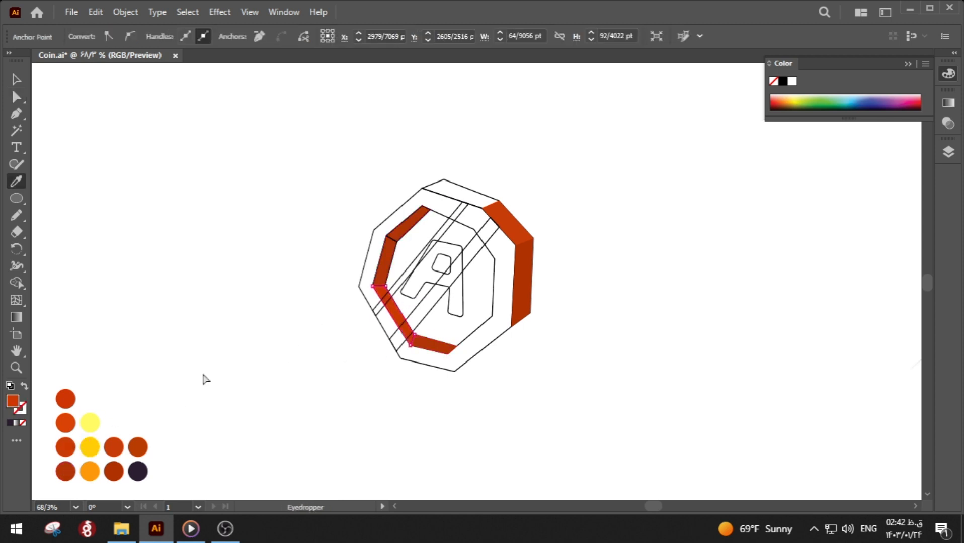
- Fill the recess band's left facet with the bright orange-red sample and its upper-left facet with the topmost red sample
left_click(391, 264, "ctrl")
left_click(66, 423)
left_click(403, 227, "ctrl")
left_click(65, 400)
left_click(309, 297, "ctrl")
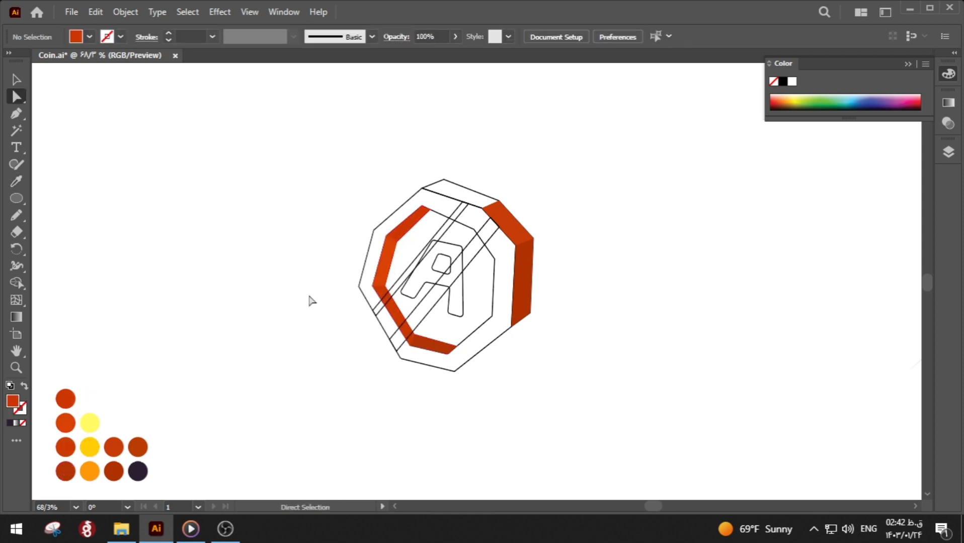
- Fill the coin's top rim facet with the bright orange-red sample
left_click(452, 183, "ctrl")
left_click(66, 425)
left_click(150, 383, "ctrl")
- Fill the coin's front face with the golden yellow sample and the inner octagon with the orange sample
left_click(377, 227, "ctrl")
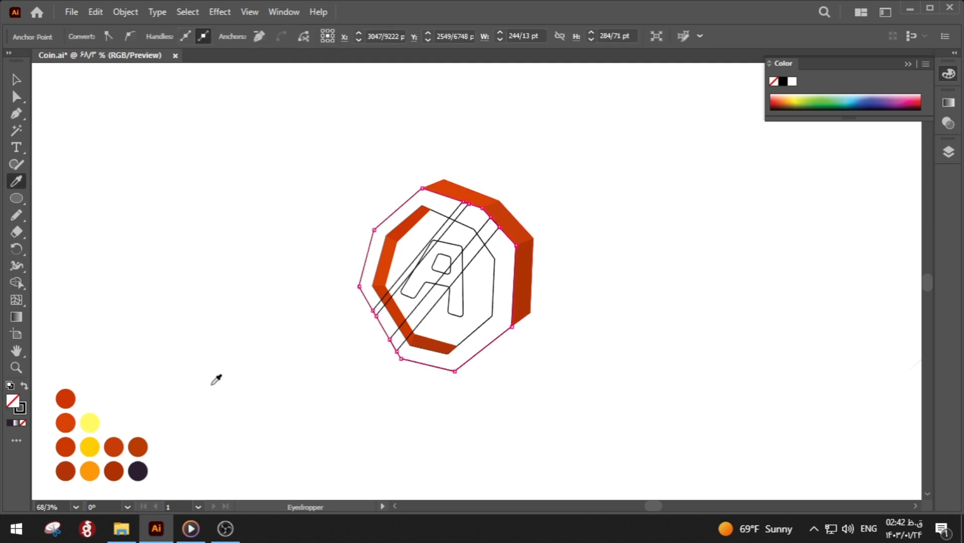
left_click(91, 448)
left_click(192, 385, "ctrl")
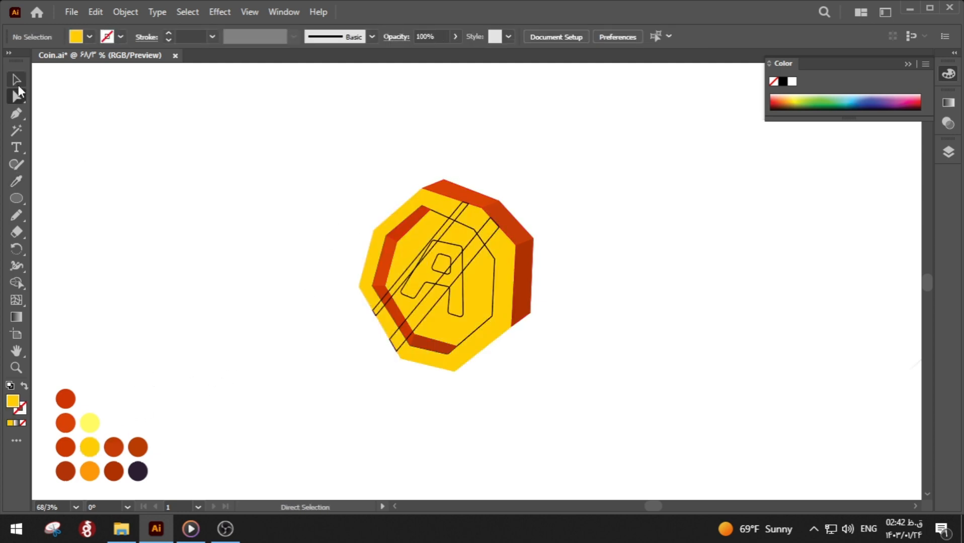
left_click(492, 261, "ctrl")
left_click(90, 472)
left_click(192, 432, "ctrl")
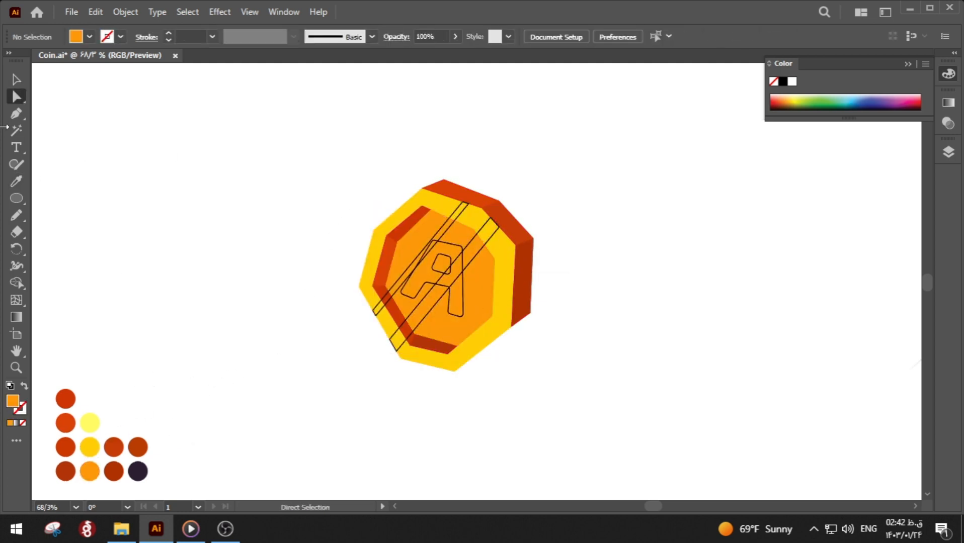
- Apply the light yellow sample to both diagonal stripes as an outline without fill, and deselect them
left_click(438, 232)
left_click(479, 252, "shift")
key("i")
left_click(89, 423)
key("a")
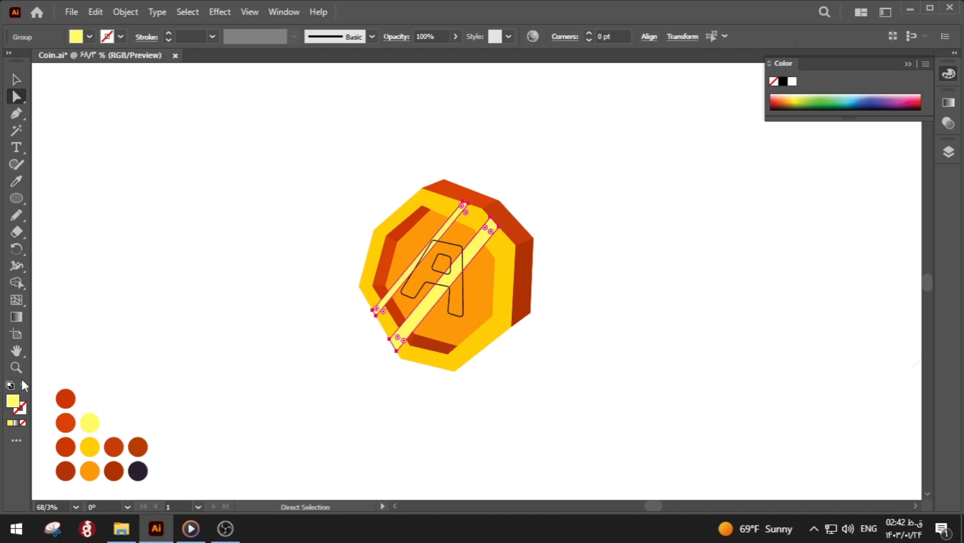
left_click(25, 386)
left_click(157, 378)
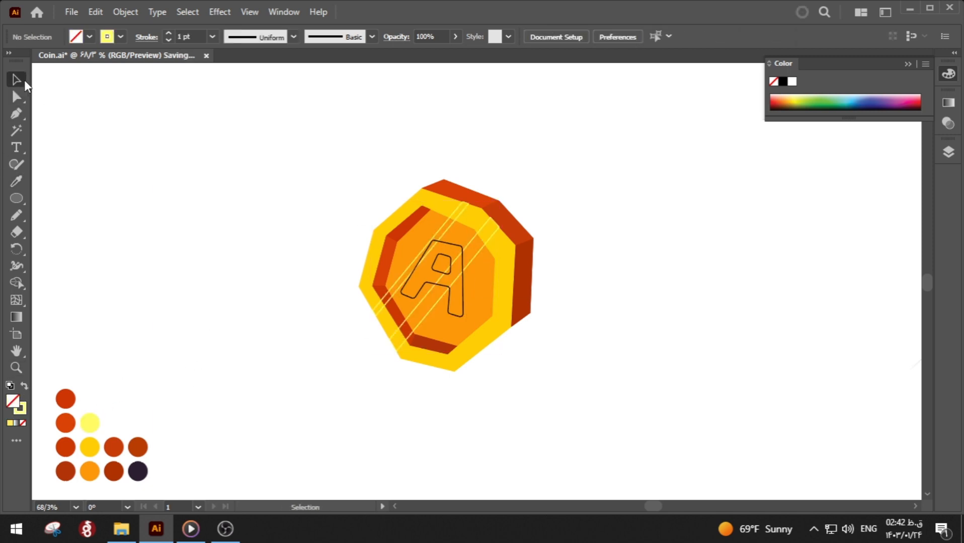
- Cut the counter out of the letter A and fill the letter with the golden yellow sample, without an outline
left_click(448, 261)
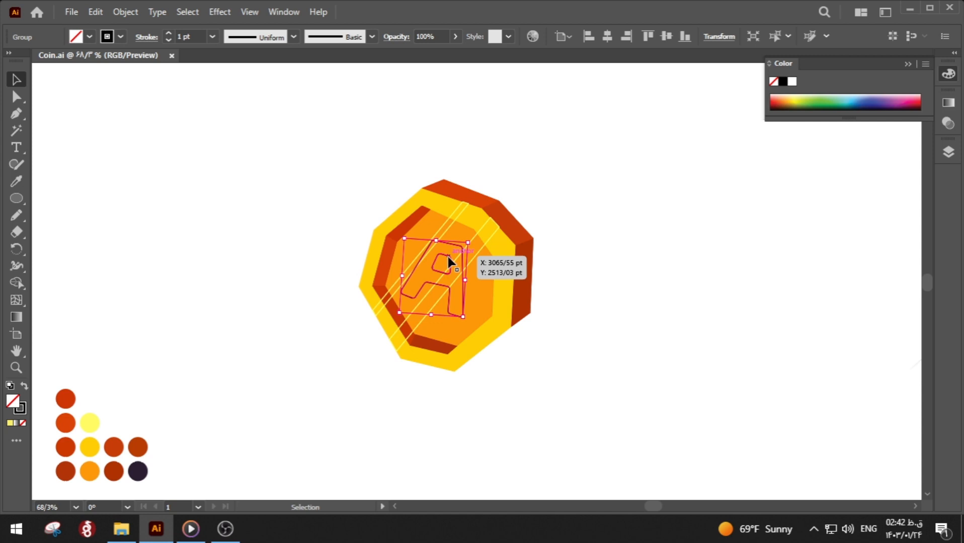
left_click(17, 285)
left_click(443, 265, "alt")
key("i")
left_click(89, 448)
key("a")
left_click(280, 236)
key("v")
left_click(457, 277)
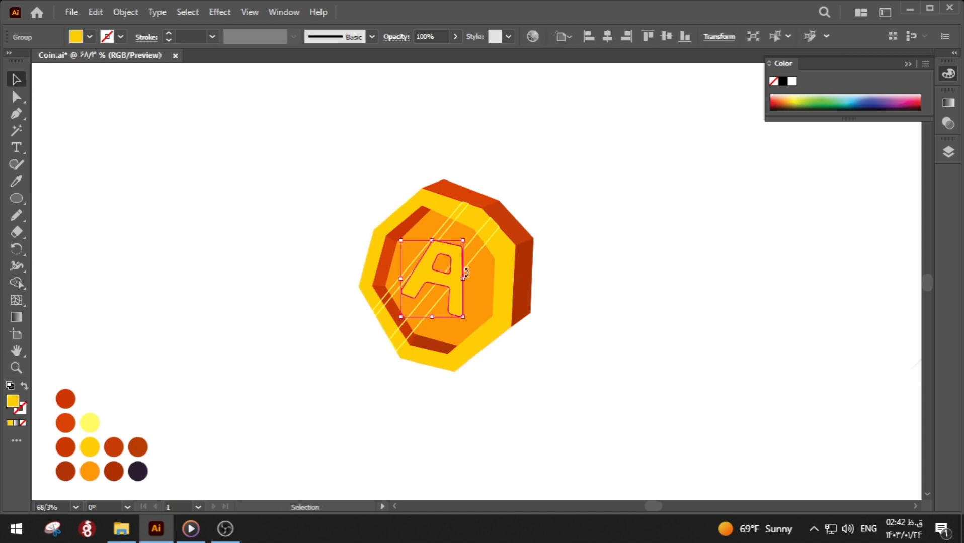
- Paste a copy of the letter A behind it, shift the copy sideways and fill it with the brown-orange sample
left_click(457, 301)
key("ctrl+c")
key("ctrl+b")
key("Right")
key("Right")
key("Right")
key("Right")
key("Right")
key("Right")
key("Right")
key("Right")
key("Right")
key("Right")
key("i")
left_click(138, 448)
- Nudge the brown-orange copy down and slightly further right so it forms a shadow behind the letter A
key("v")
key("Down")
key("Down")
key("Down")
key("Down")
key("Down")
key("Down")
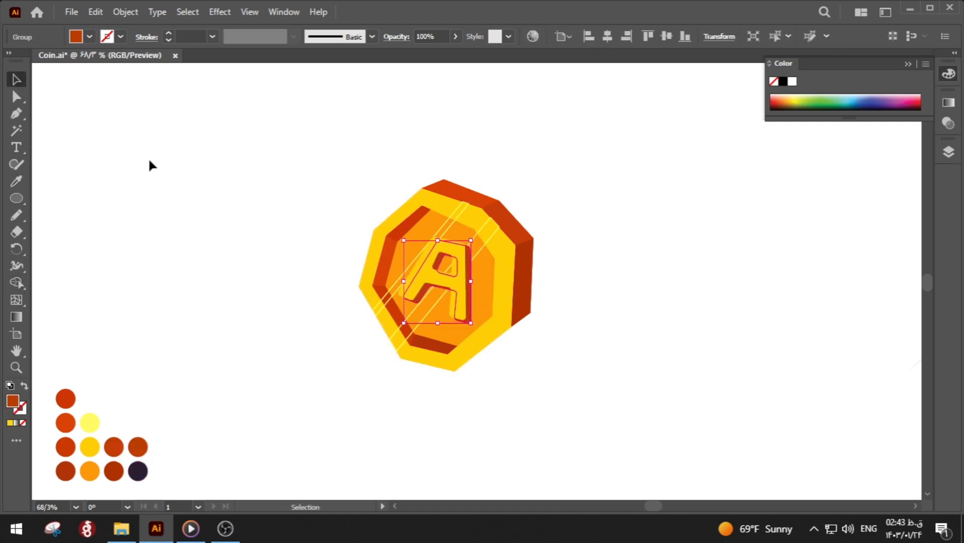
key("Right")
key("Right")
key("Up")
key("Up")
left_click(149, 160)
- Slightly enlarge the yellow letter A with its shadow and adjust their position on the coin's inner octagon
left_click(438, 262)
left_click(125, 12)
left_click(352, 181)
left_click(442, 280)
left_click(438, 264, "shift")
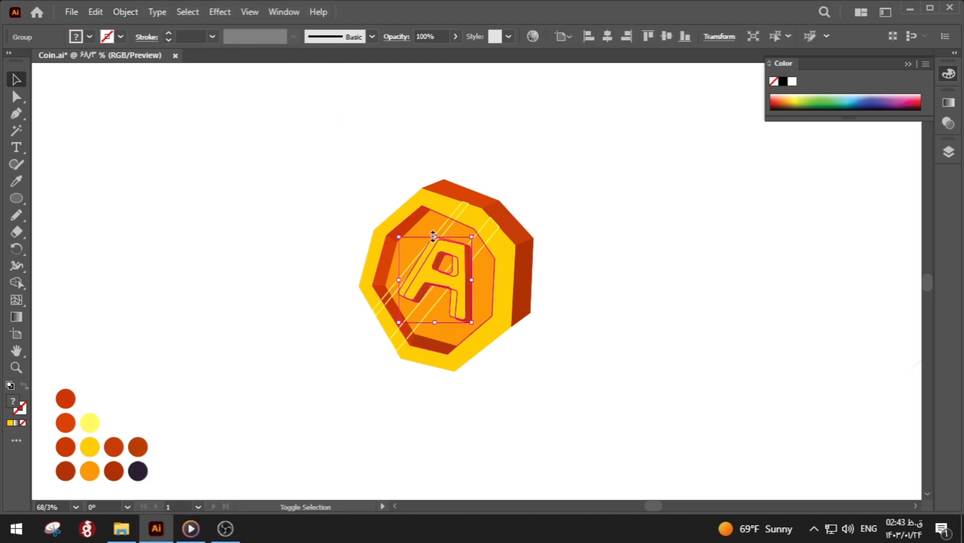
left_click_drag(433, 237, 433, 232)
left_click(556, 302)
left_click(560, 347)
left_click_drag(457, 282, 465, 309)
double_click(466, 309)
double_click(554, 363)
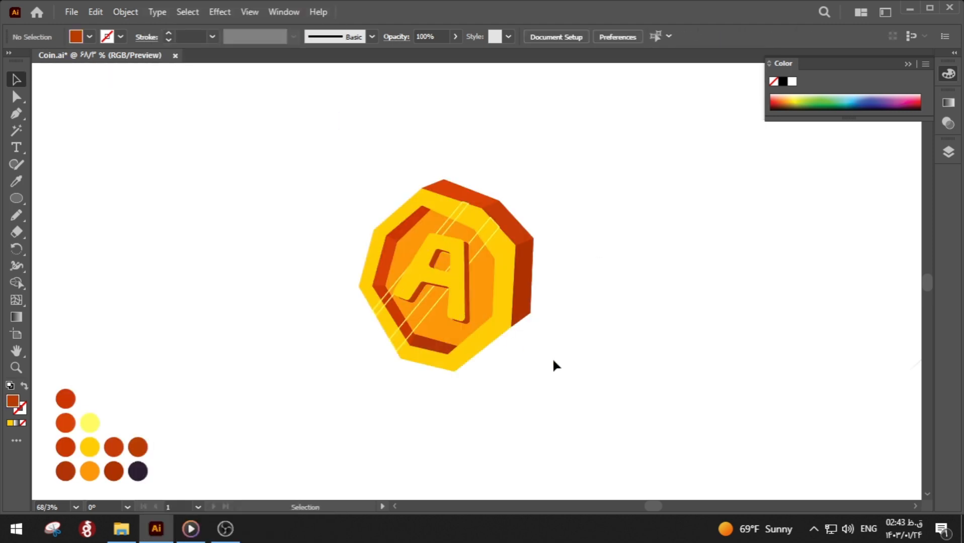
- Bring the two diagonal stripes to the front and group them
right_click(422, 321)
left_click(386, 298)
left_click(415, 309, "shift")
right_click(404, 337)
left_click(552, 243)
key("ctrl+g")
- Paste a copy of the stripes inside the letter's group, trim it to the letter and fill it with the light yellow sample
double_click(426, 272)
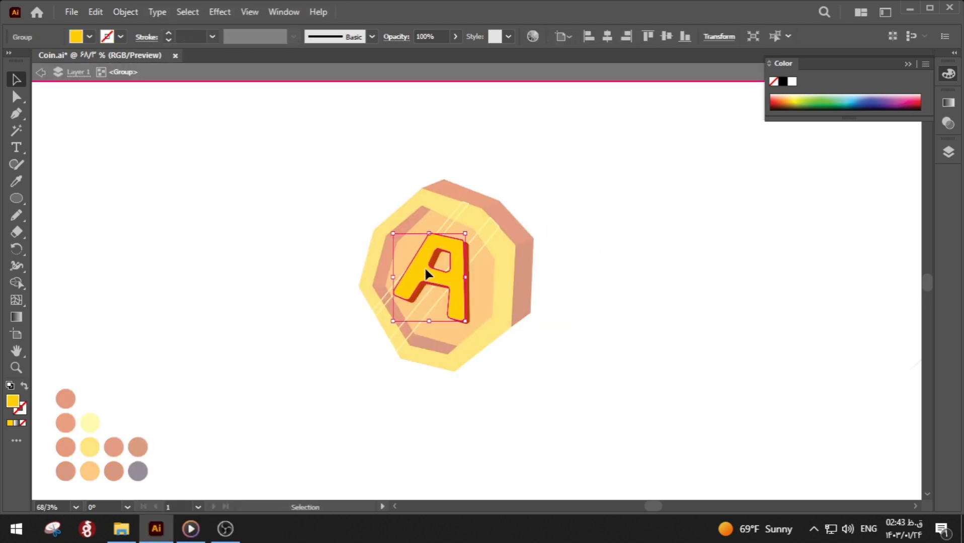
double_click(427, 274)
key("ctrl+f")
left_click(432, 275, "shift")
left_click(16, 284)
left_click(16, 97)
left_click(428, 251)
left_click(89, 423)
double_click(216, 211)
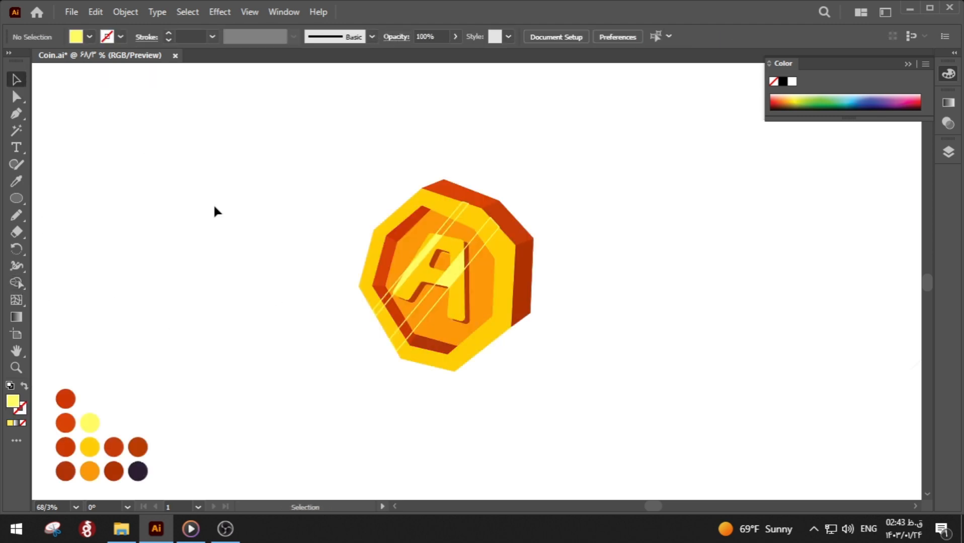
- Try to cut the diagonal stripes against the coin's front face and inner octagon with Shape Builder, and undo the cut
left_click(16, 97)
left_click(391, 298)
left_click(412, 323, "shift")
left_click(468, 221, "shift")
left_click(16, 283)
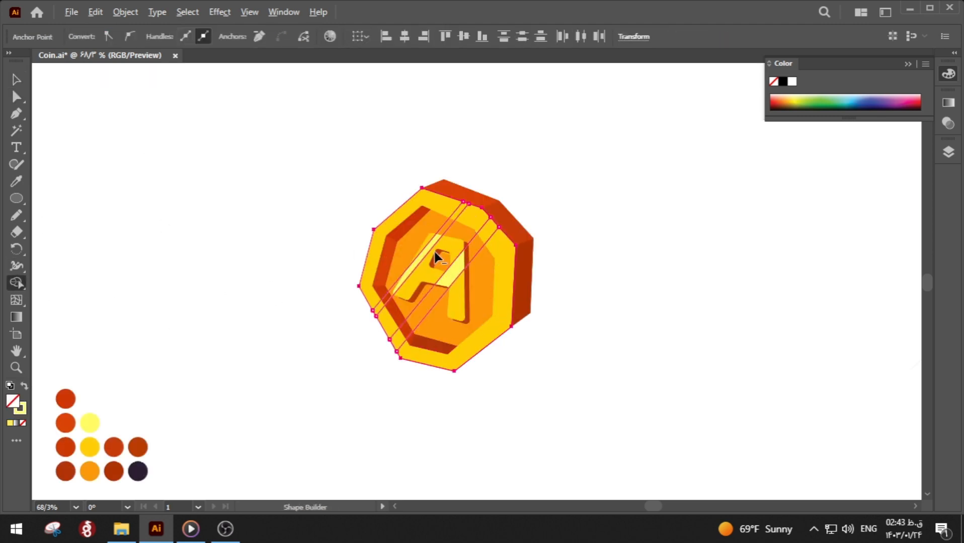
left_click(17, 97)
left_click(422, 226)
left_click(430, 242, "shift")
left_click(416, 309, "shift")
left_click(16, 283)
left_click(425, 301, "alt")
left_click(17, 96)
key("ctrl+z")
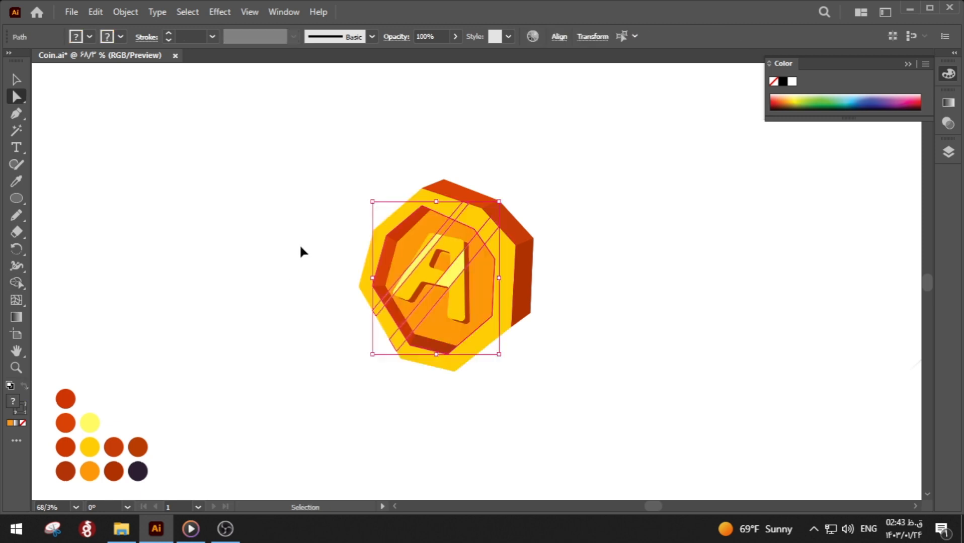
- Paste the inner octagon's copy into the stripe group, trim the stripes to the coin's front rim and fill them light yellow
key("v")
left_click(413, 239)
key("ctrl+c")
double_click(449, 231)
key("ctrl+f")
key("ctrl+a")
key("a")
left_click(320, 192)
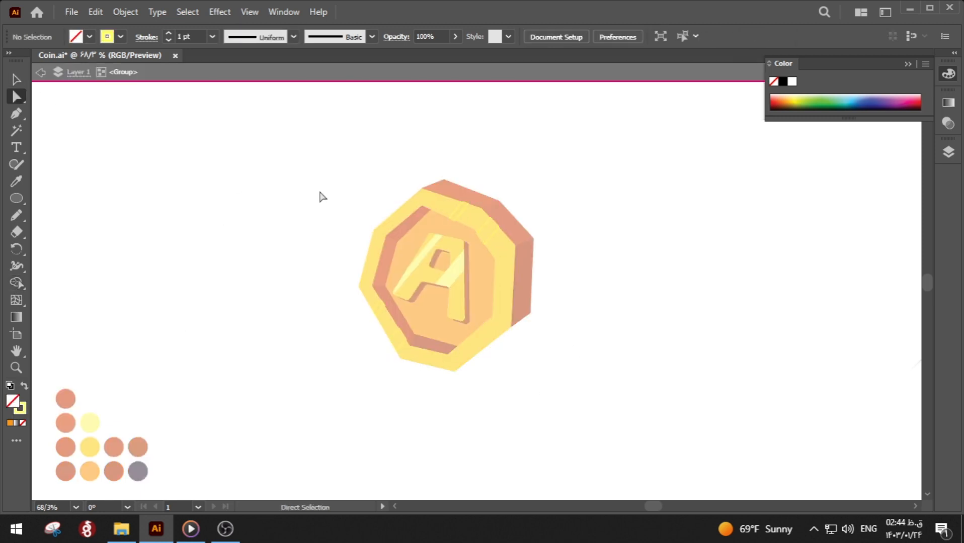
double_click(233, 344)
- Scale the letter A down slightly on the coin's inner octagon
key("ctrl+space")
left_click_drag(273, 254, 287, 278)
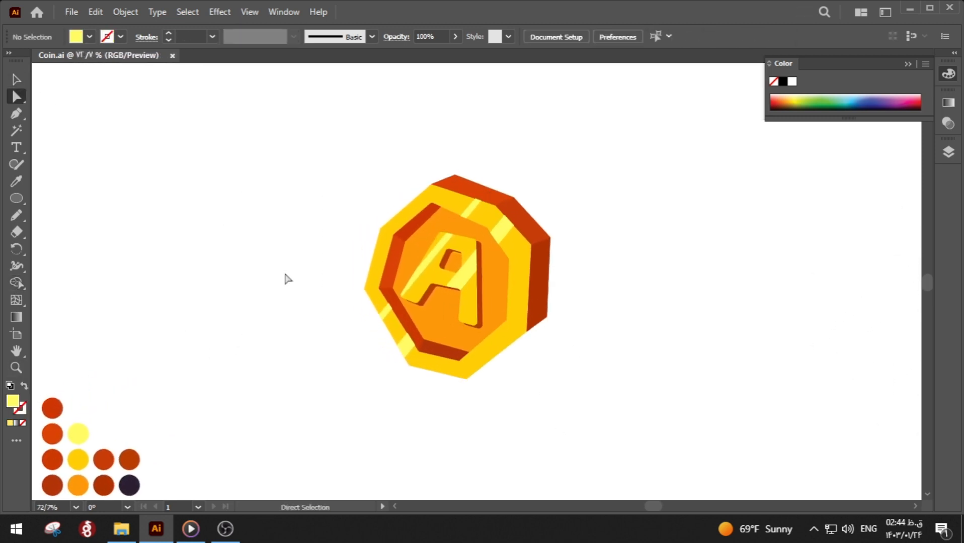
key("v")
left_click(469, 274)
left_click_drag(482, 329, 478, 323)
left_click(529, 369)
key("ctrl+space")
left_click_drag(528, 370, 504, 362)
left_click(458, 282)
left_click_drag(481, 323, 478, 318)
left_click(612, 332)
- Fill the shadow behind the letter A with the orange-red of the coin's upper-right rim facet
left_click(480, 302)
key("i")
left_click(529, 230)
key("a")
left_click(570, 254)
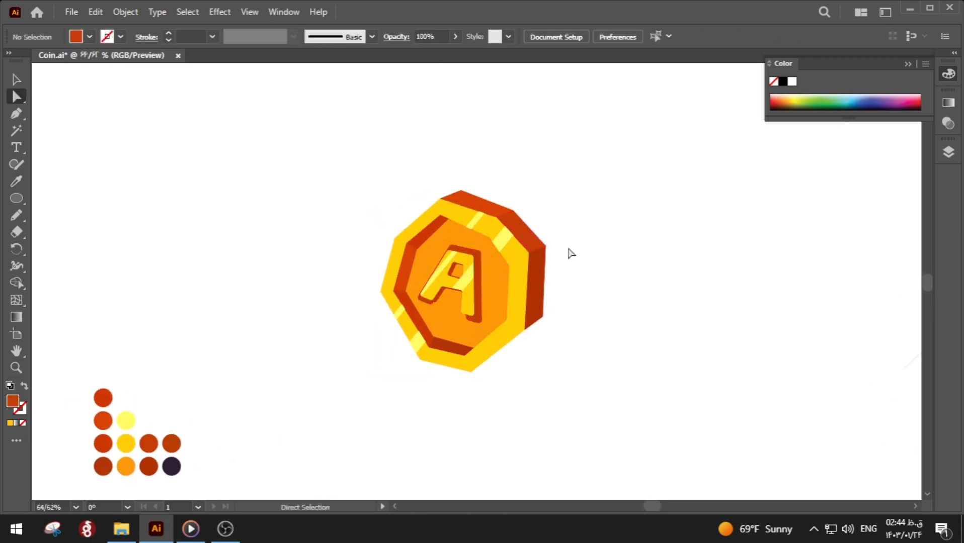
- Refit the shadow copy closely behind the reduced letter A
left_click(479, 286)
left_click(948, 123)
left_click(606, 262)
left_click(473, 247)
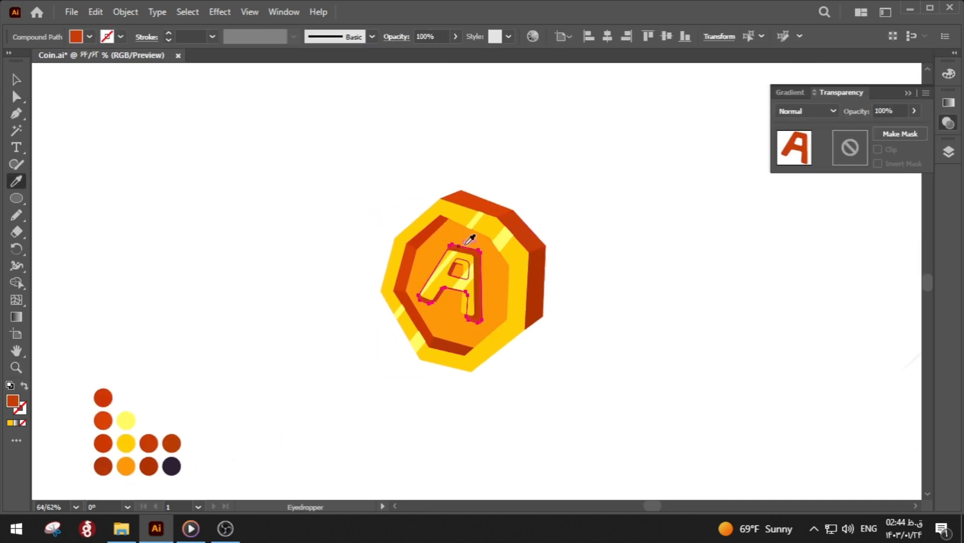
left_click(566, 233)
key("v")
left_click(463, 282)
left_click(573, 260)
- Remove the solid orange-red piece inside the letter A's counter
left_click(459, 271)
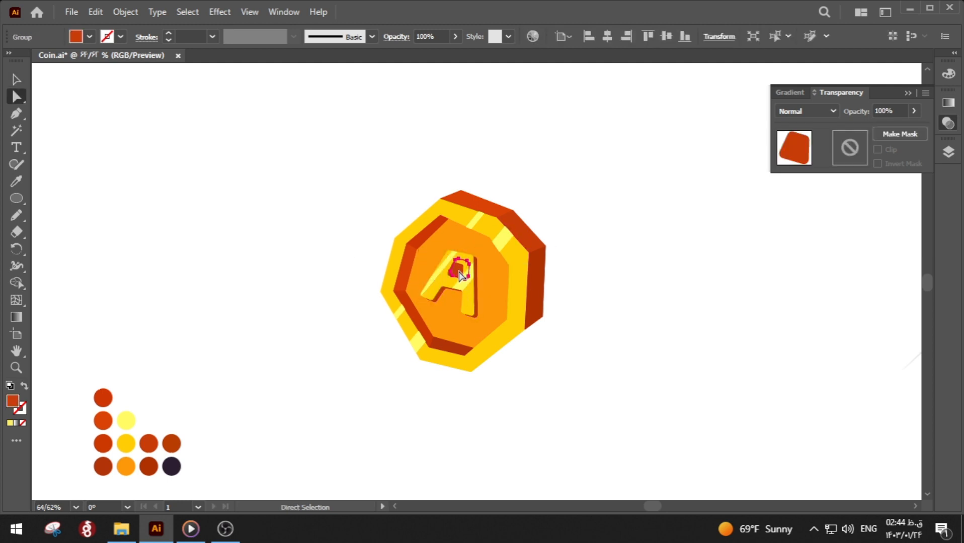
left_click(591, 251)
key("a")
key("ctrl+space")
left_click_drag(456, 275, 363, 273)
key("ctrl+space")
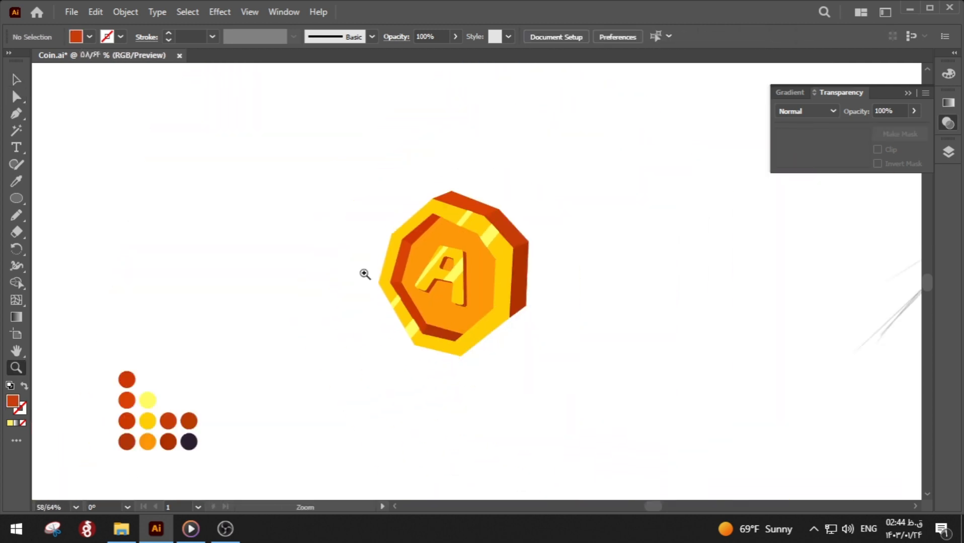
- Slightly enlarge the letter A together with its shadow and deselect it
key("v")
left_click(467, 280)
key("ctrl+shift+a")
left_click(469, 305)
left_click_drag(477, 313, 473, 317)
left_click(546, 340)
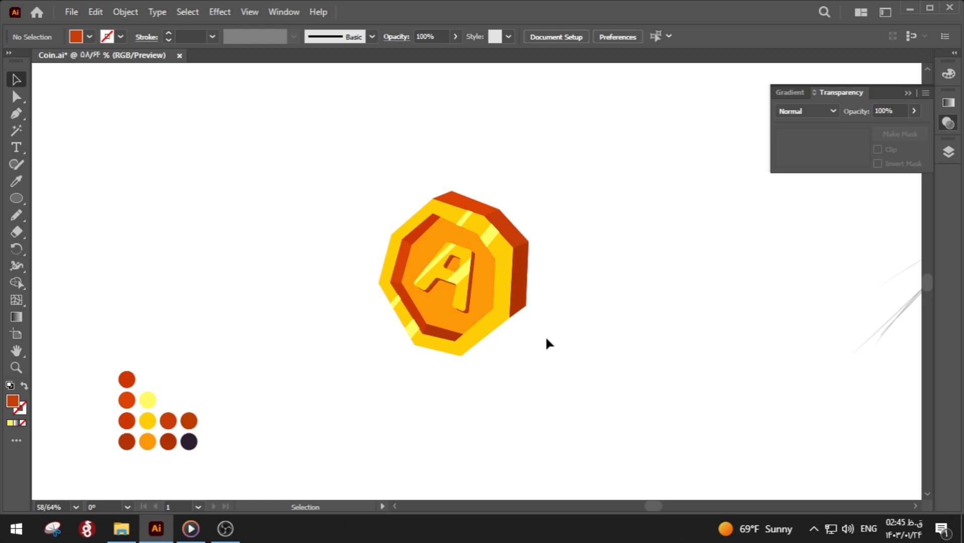
- Add the two-line text "Art 161" and "youtube channel" in the empty area beside the coin
key("ctrl+space")
left_click_drag(548, 344, 248, 346)
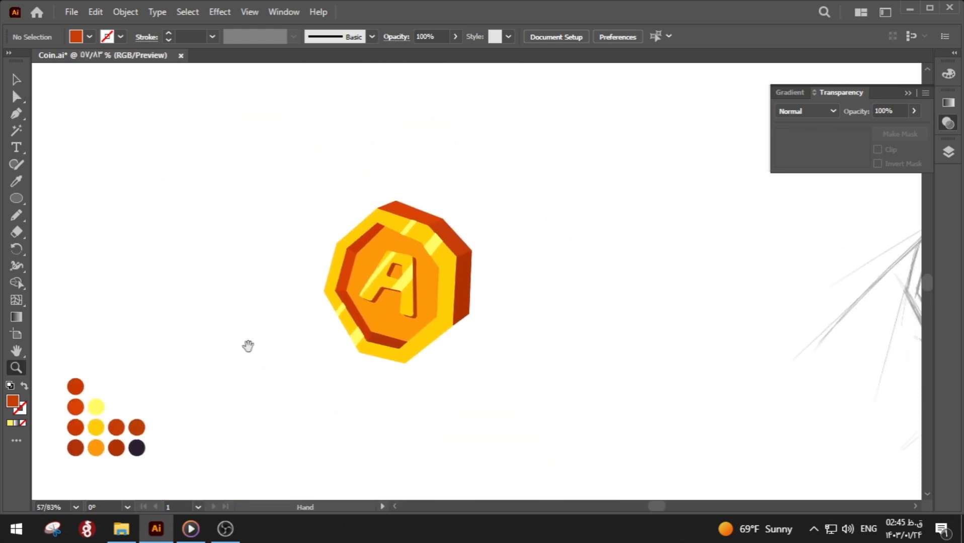
left_click(948, 123)
key("v")
left_click_drag(288, 145, 321, 297)
key("t")
left_click(505, 199)
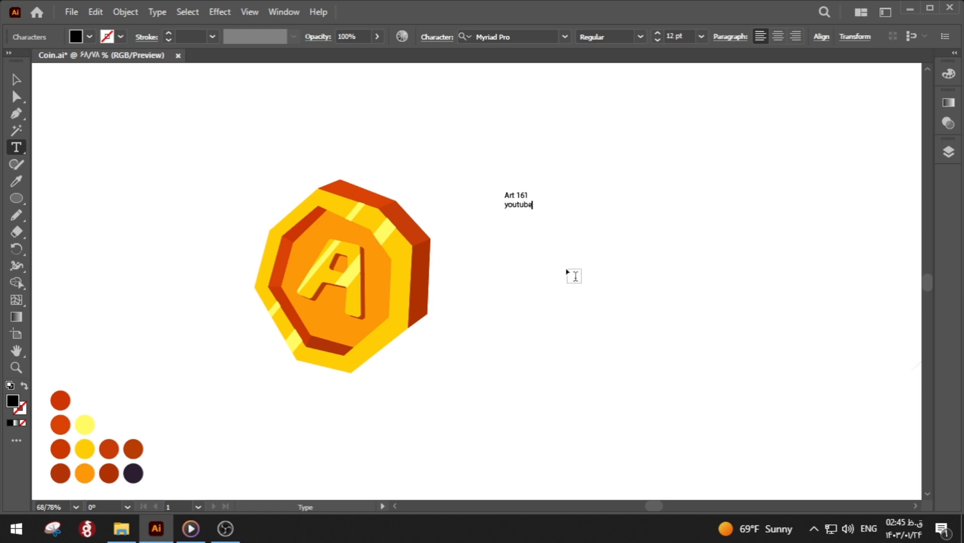
type("el")
- Set the text in Luckiest Guy Regular, enlarge it to about 28 pt and move it level with the coin's middle
left_click(16, 80)
left_click(564, 36)
left_click(523, 103)
left_click_drag(571, 211, 659, 235)
left_click_drag(585, 216, 560, 296)
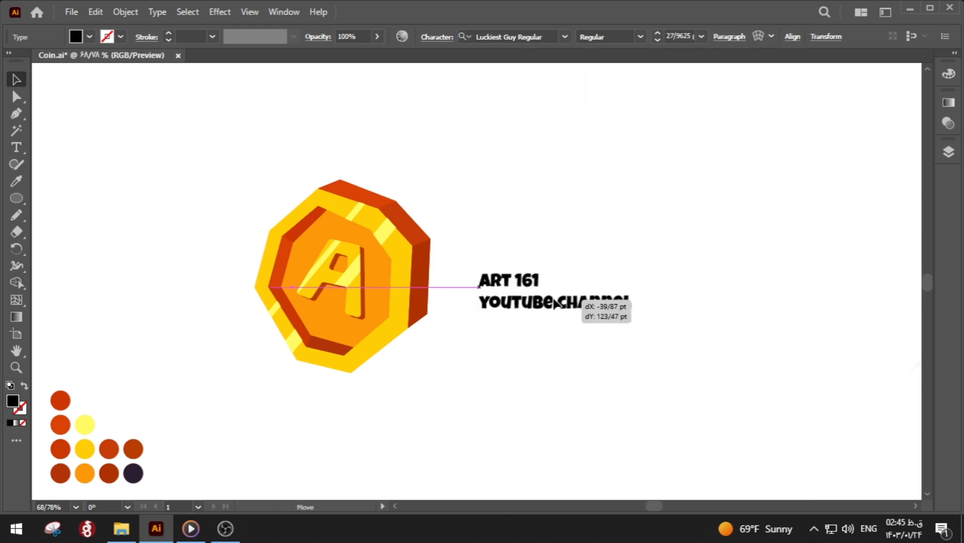
- Add a large background rectangle behind the artwork in the dark purple sample, and make the text white
key("i")
key("m")
mouse_move(32, 64)
left_mouse_down()
mouse_move(458, 329)
mouse_move(930, 487)
left_mouse_up()
right_click(365, 282)
left_click(559, 491)
key("i")
left_click(155, 394)
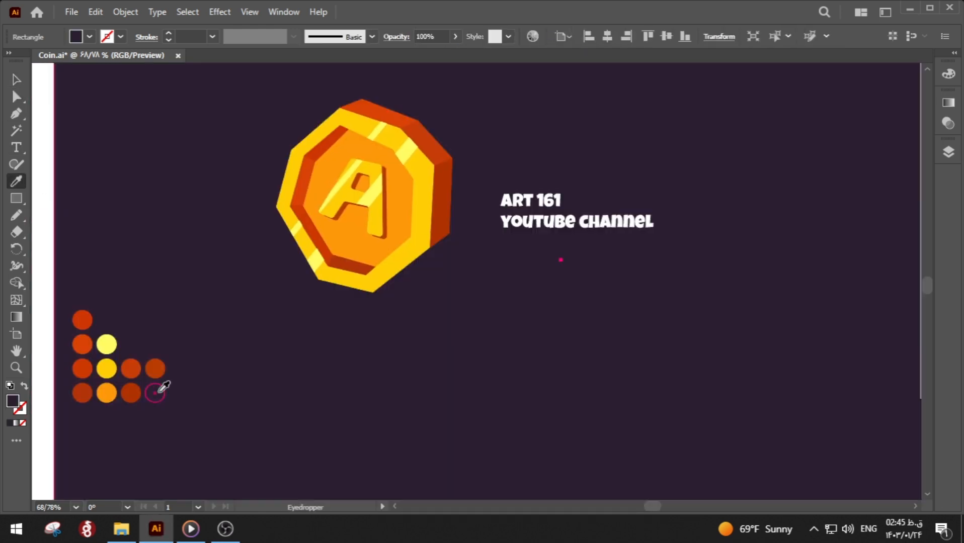
- Extend the background over the visible canvas, then shrink the colour samples and place them directly below the text
key("v")
mouse_move(429, 342)
left_mouse_down()
mouse_move(378, 342)
mouse_move(389, 389)
left_mouse_up()
left_click(164, 421)
left_click_drag(177, 404, 528, 301)
left_click(588, 321)
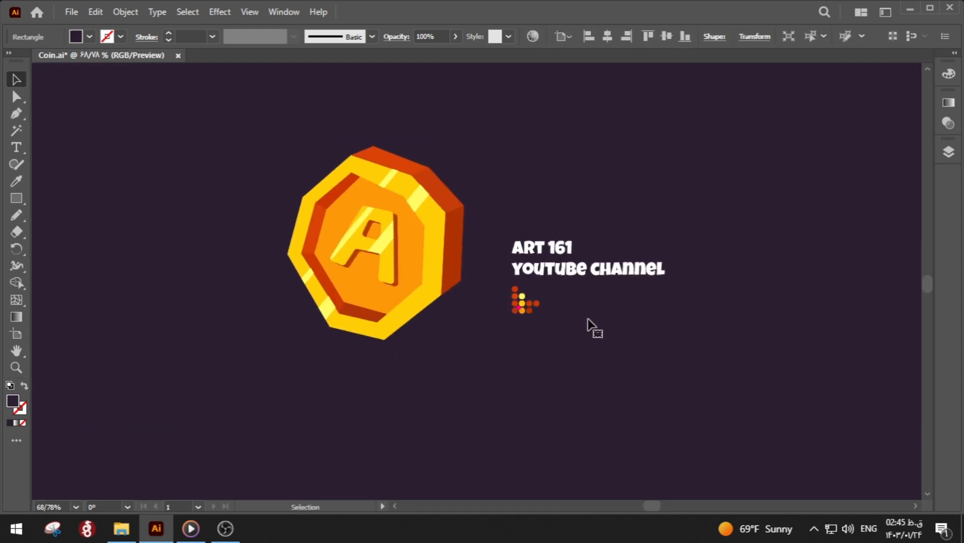
key("a")
scroll(631, 319, "up", 3)
left_click_drag(631, 319, 624, 370)
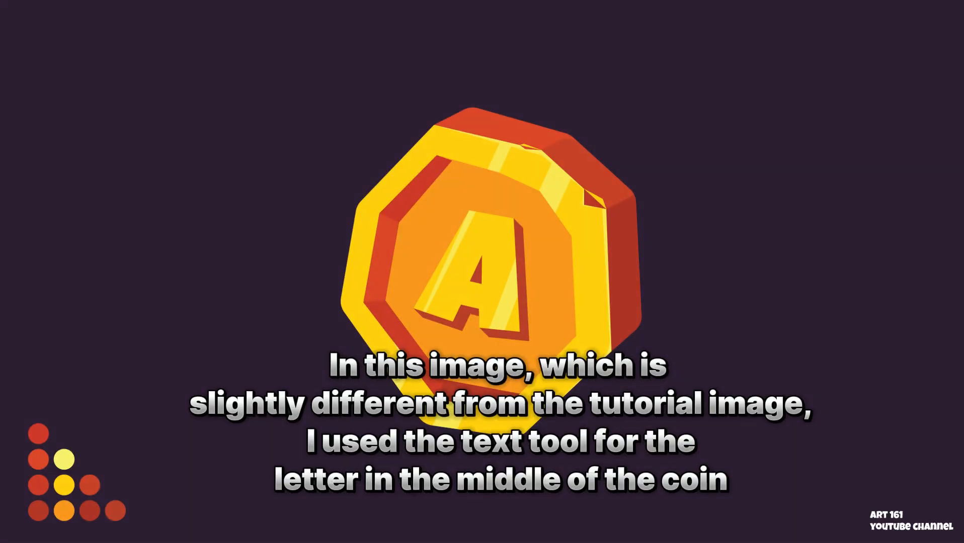